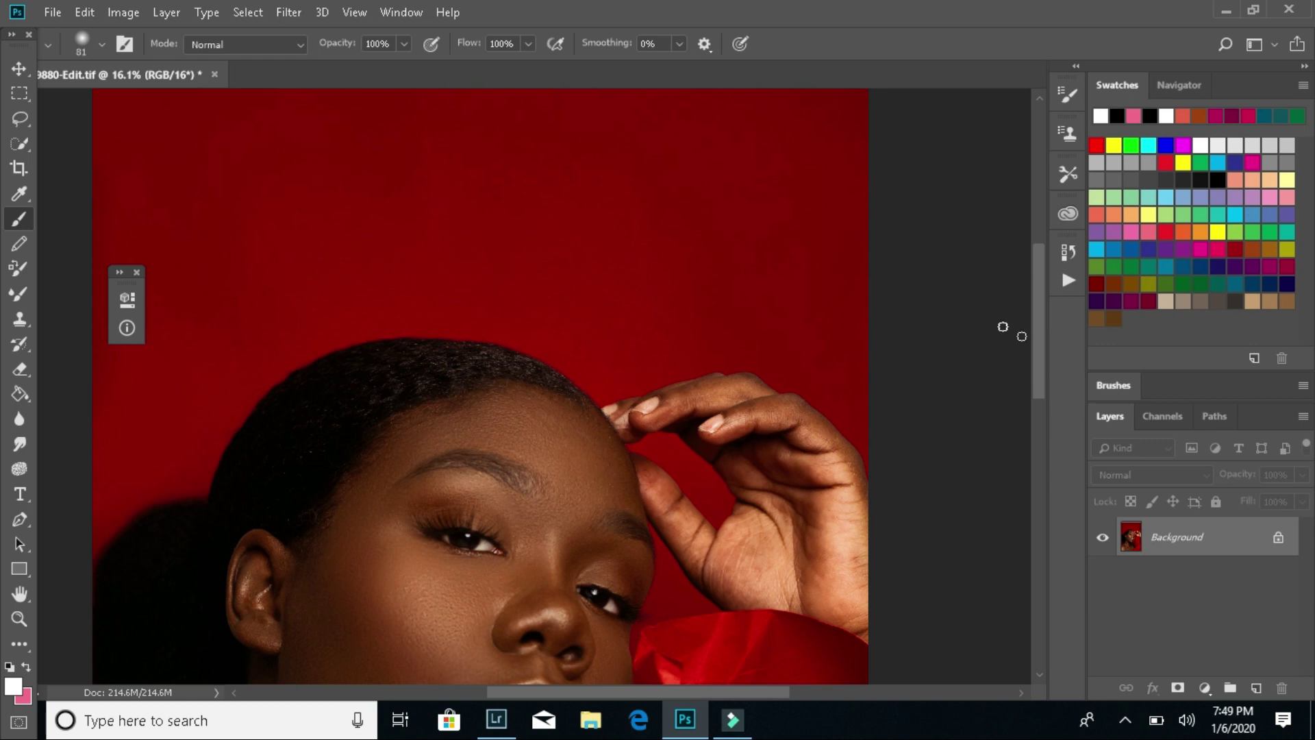
Add a Hue/Saturation adjustment layer and set its Hue to -85, turning the photo purple
mouse_move(1038, 316)
left_mouse_down()
mouse_move(1034, 350)
mouse_move(1037, 302)
left_mouse_up()
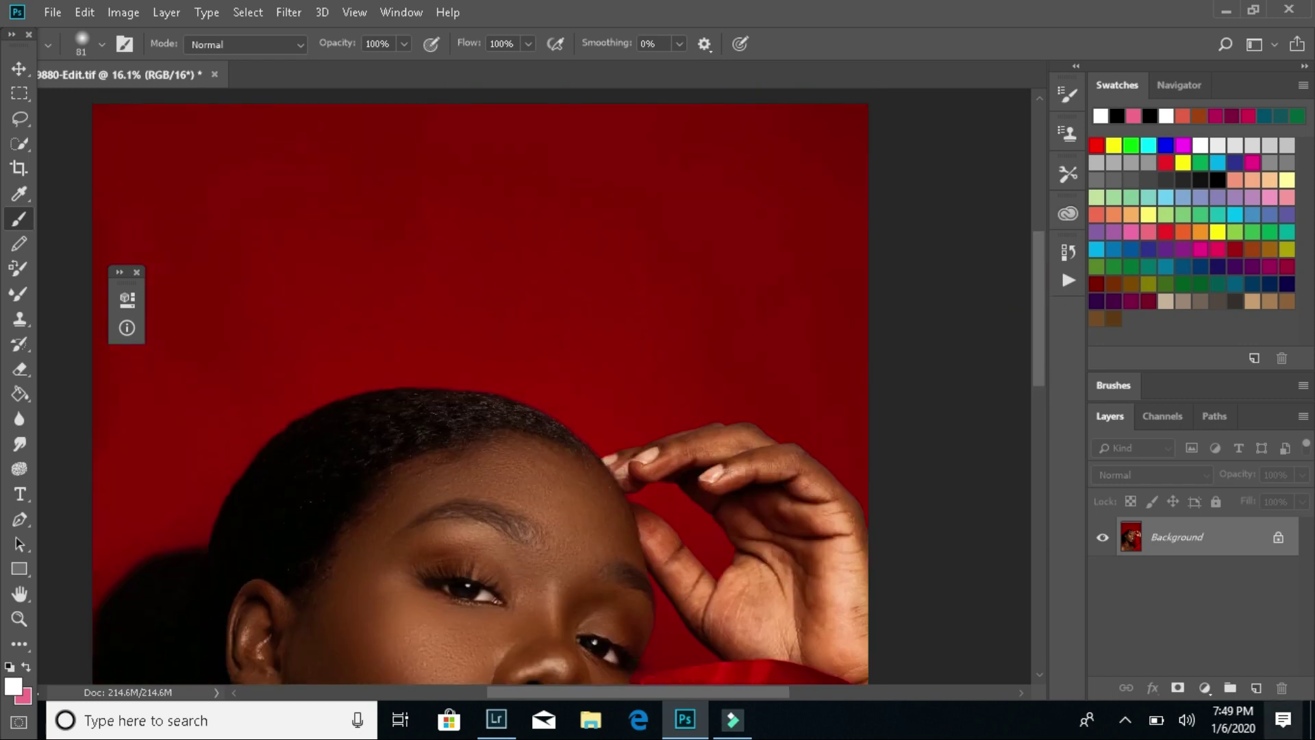
left_click(1206, 689)
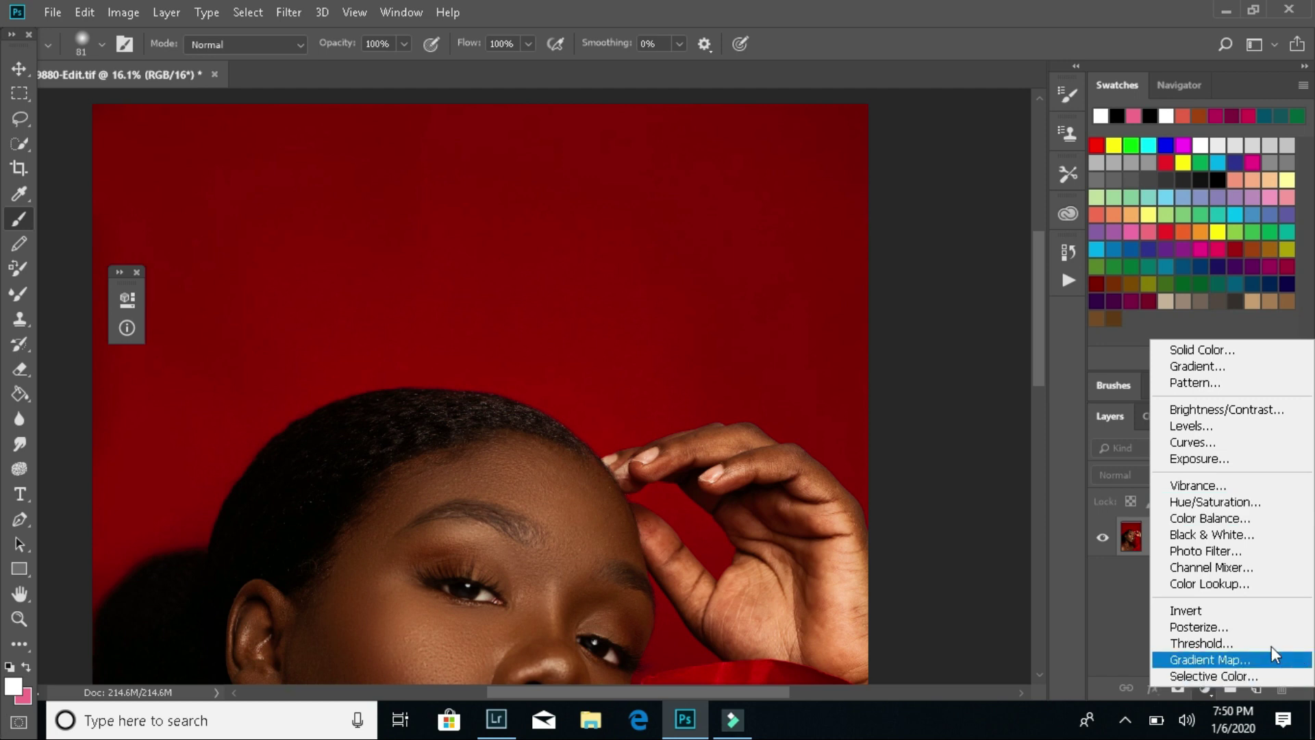
left_click(1262, 502)
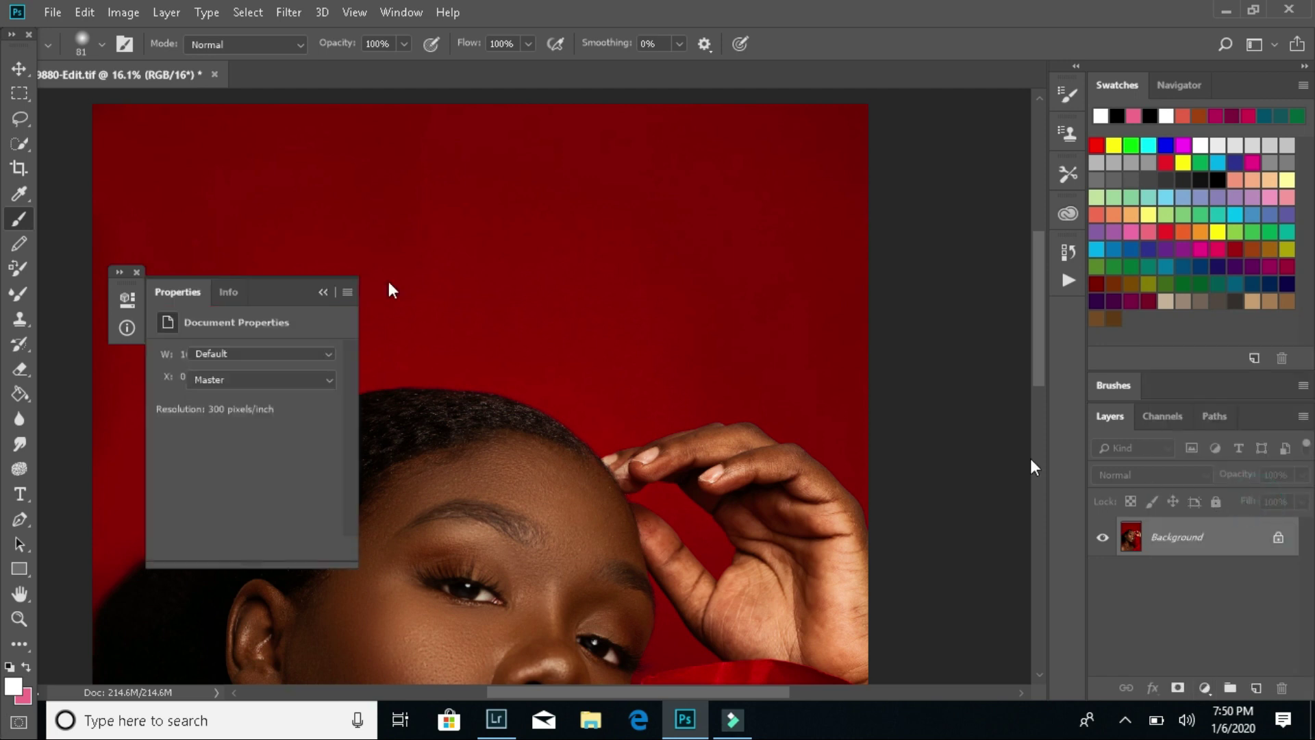
left_click_drag(260, 295, 735, 218)
mouse_move(720, 343)
left_mouse_down()
mouse_move(669, 344)
mouse_move(770, 342)
mouse_move(722, 343)
left_mouse_up()
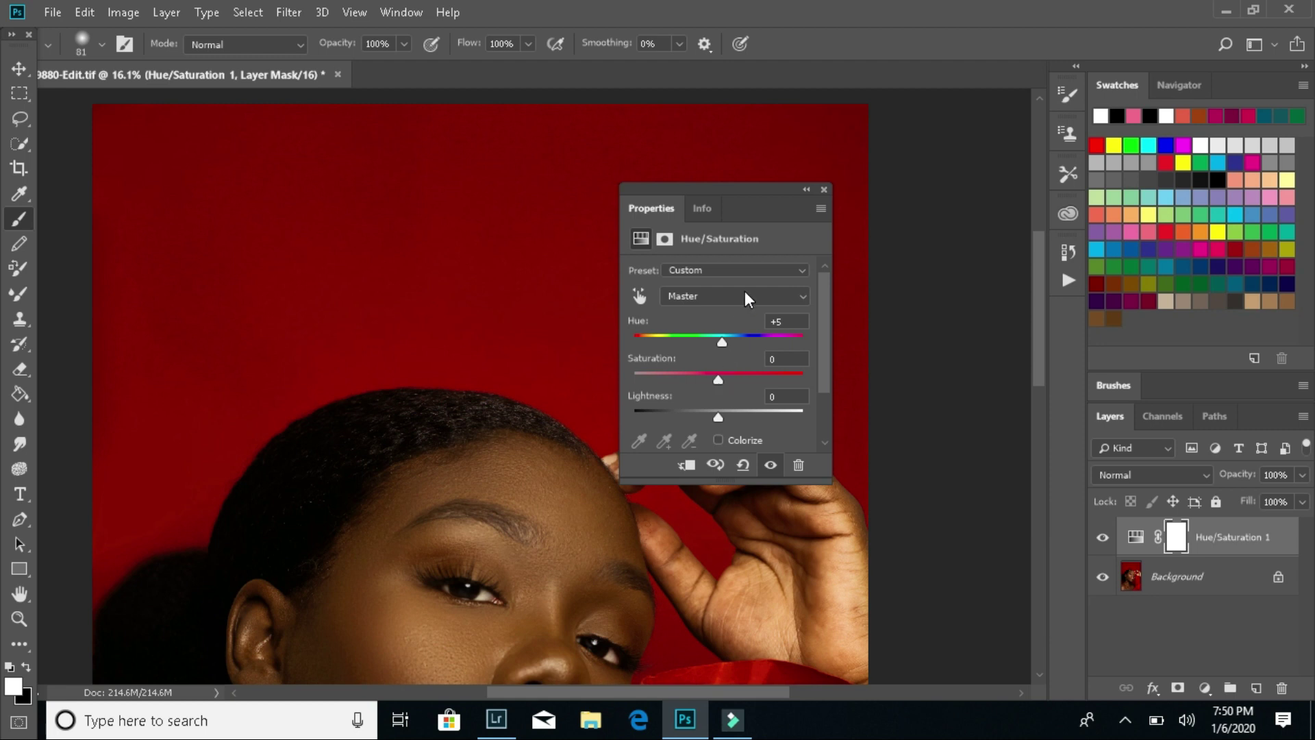
left_click_drag(721, 343, 667, 344)
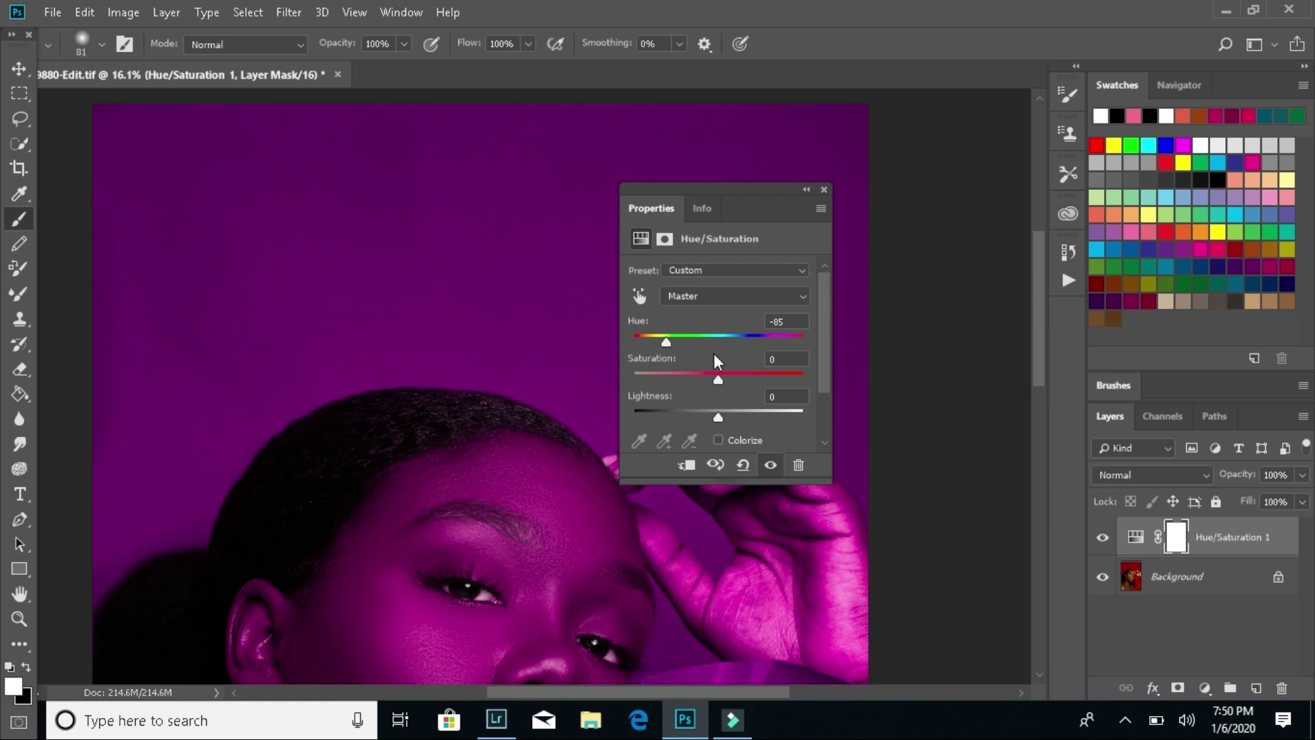
Invert the Hue/Saturation 1 layer mask to black, hiding the -85 hue shift
left_click(808, 191)
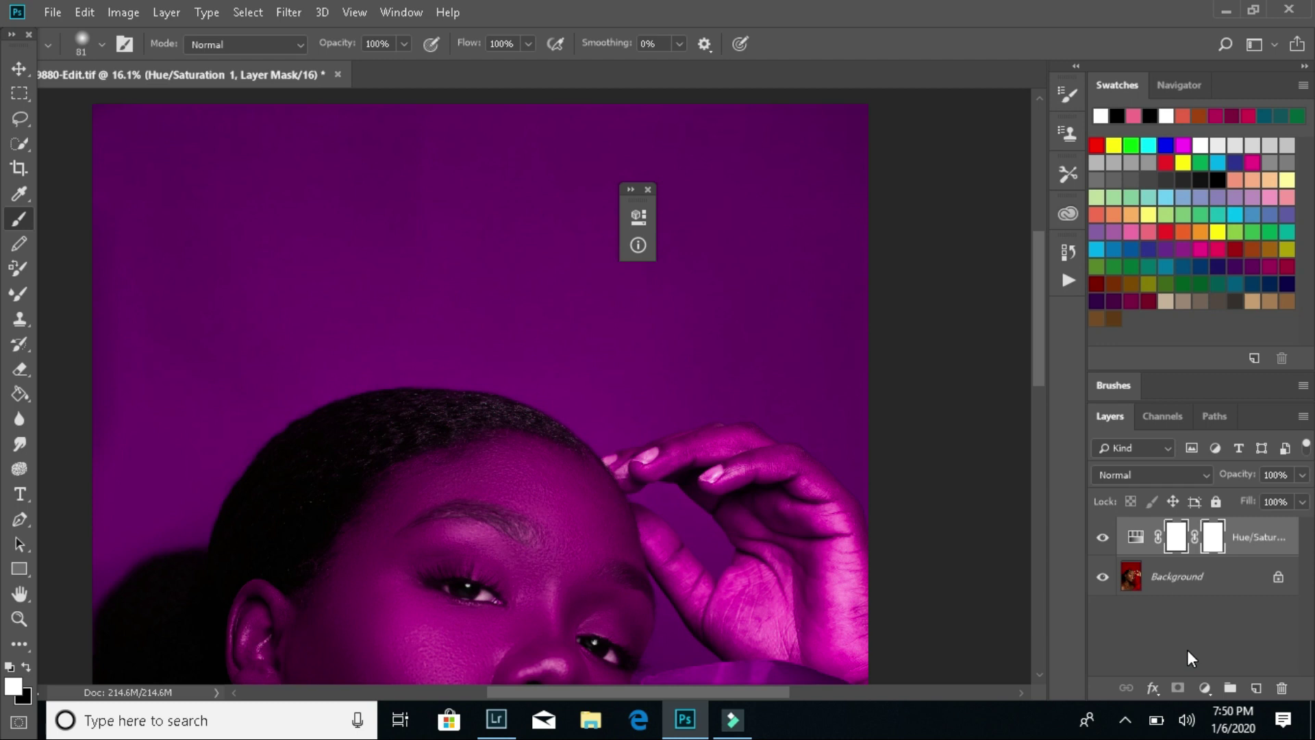
key("ctrl+i")
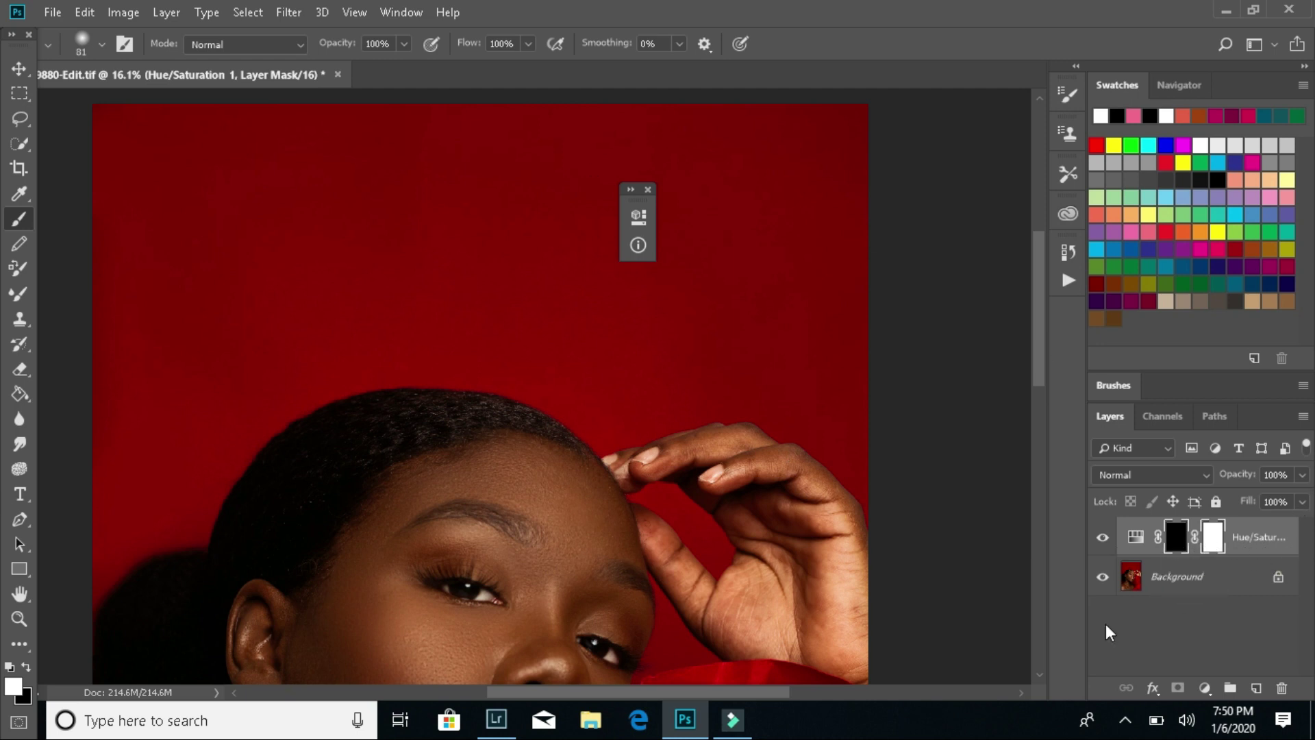
scroll(609, 472, "down", 3)
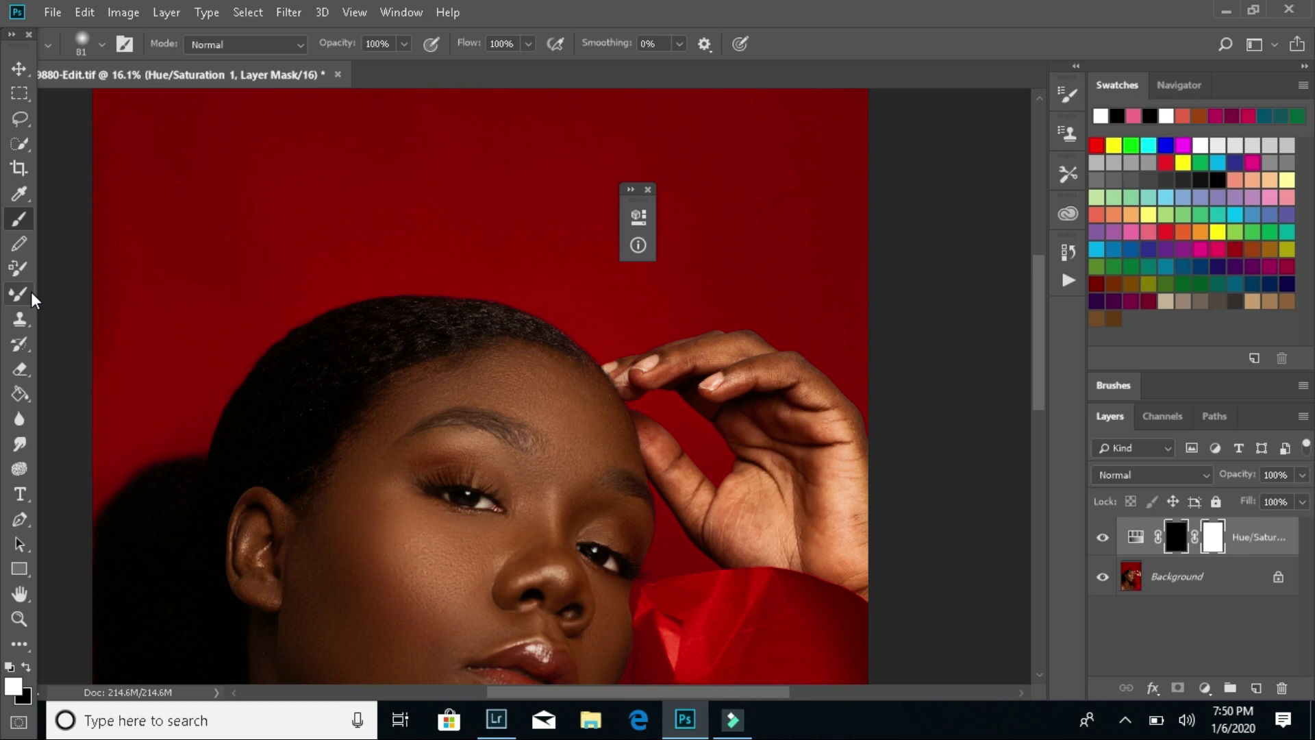
left_click(27, 663)
left_click(27, 662)
Set the brush size to 480 px
left_click(97, 37)
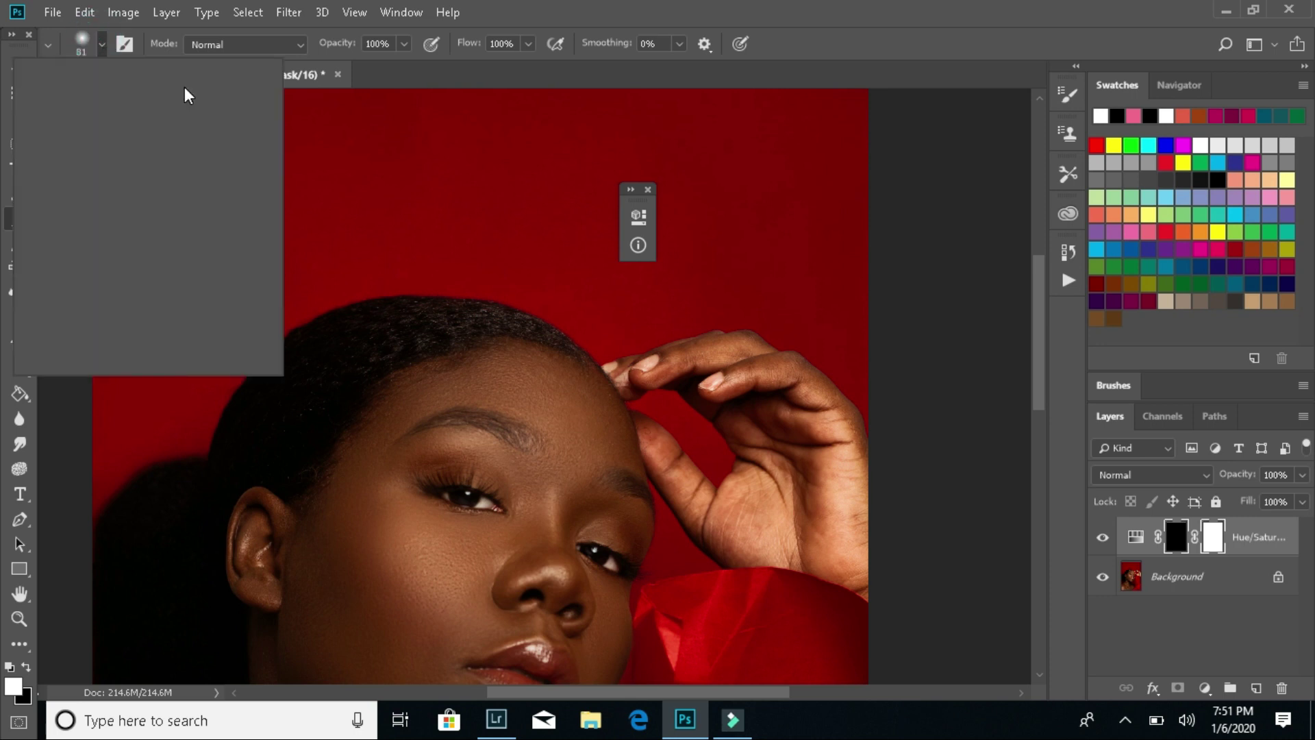
left_click(224, 106)
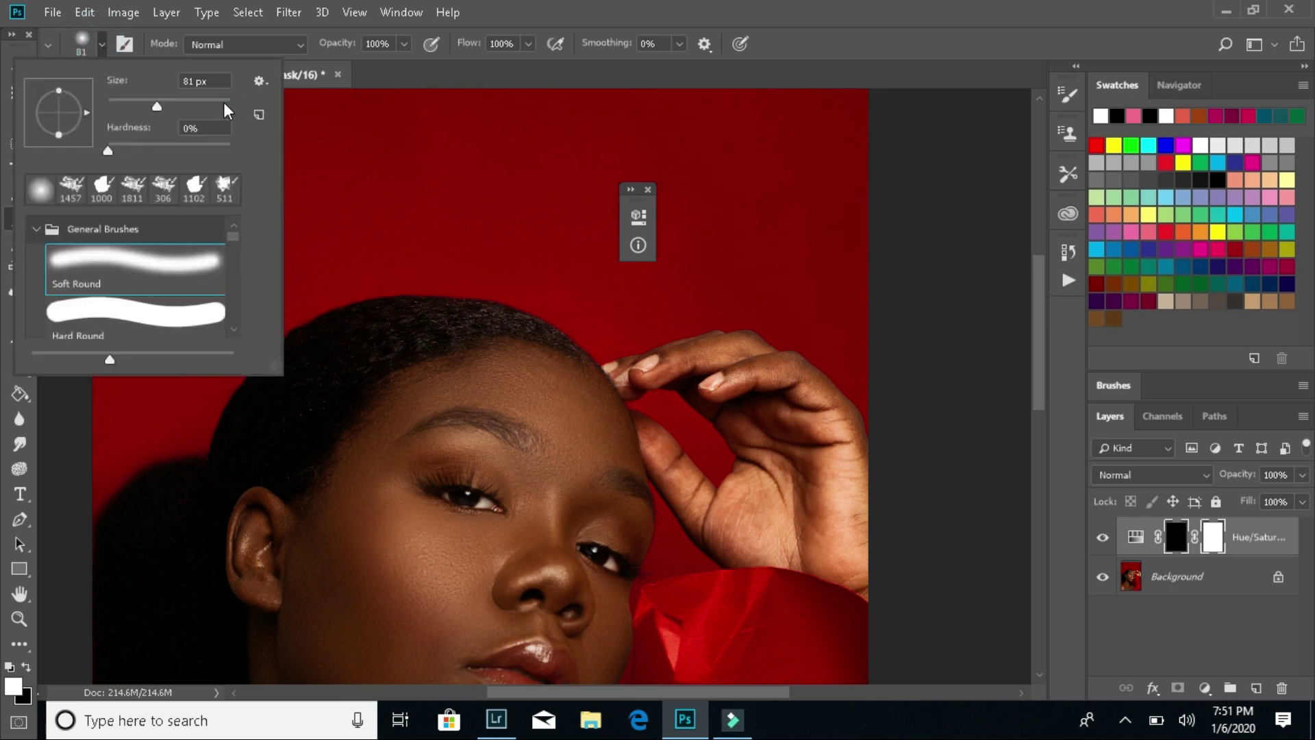
left_click_drag(224, 107, 192, 106)
left_click(420, 139)
Paint a trial purple patch on the upper-left backdrop, then delete the Hue/Saturation layer
left_click_drag(389, 150, 363, 195)
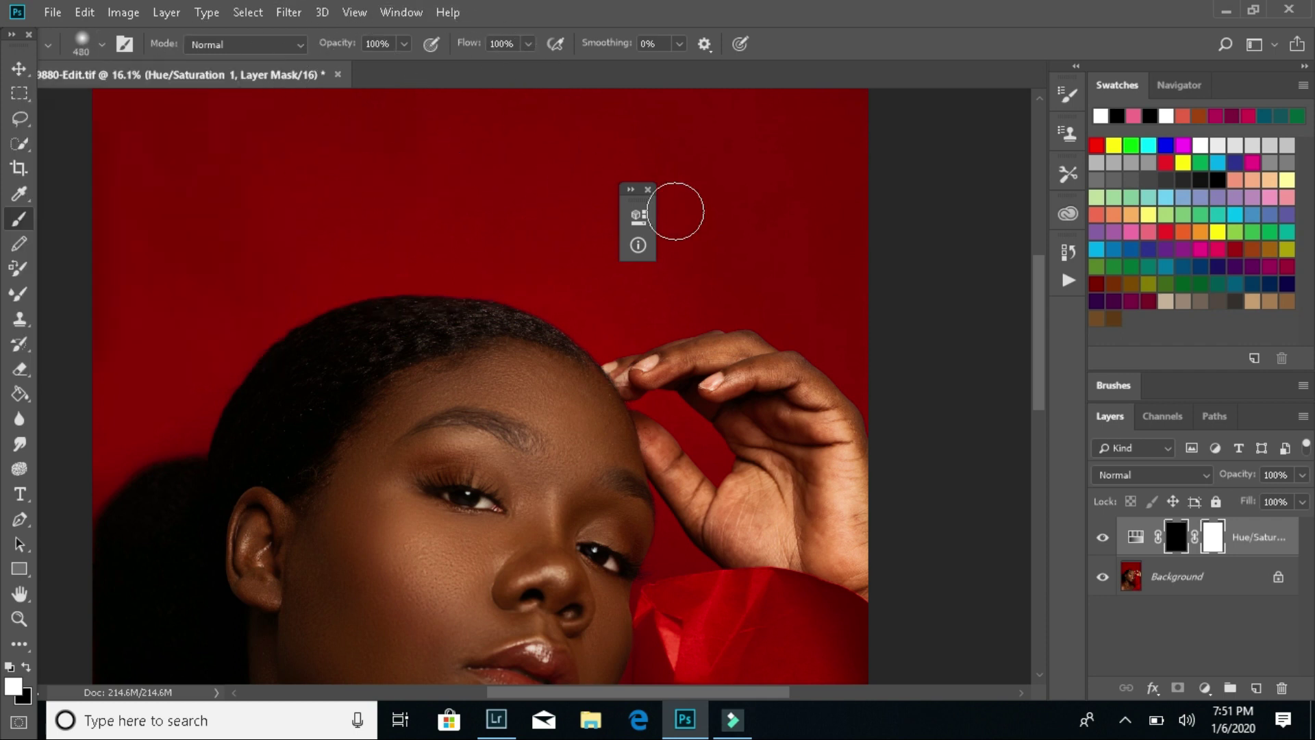
left_click_drag(373, 182, 322, 240)
left_click_drag(353, 173, 171, 246)
left_click_drag(1258, 537, 1281, 683)
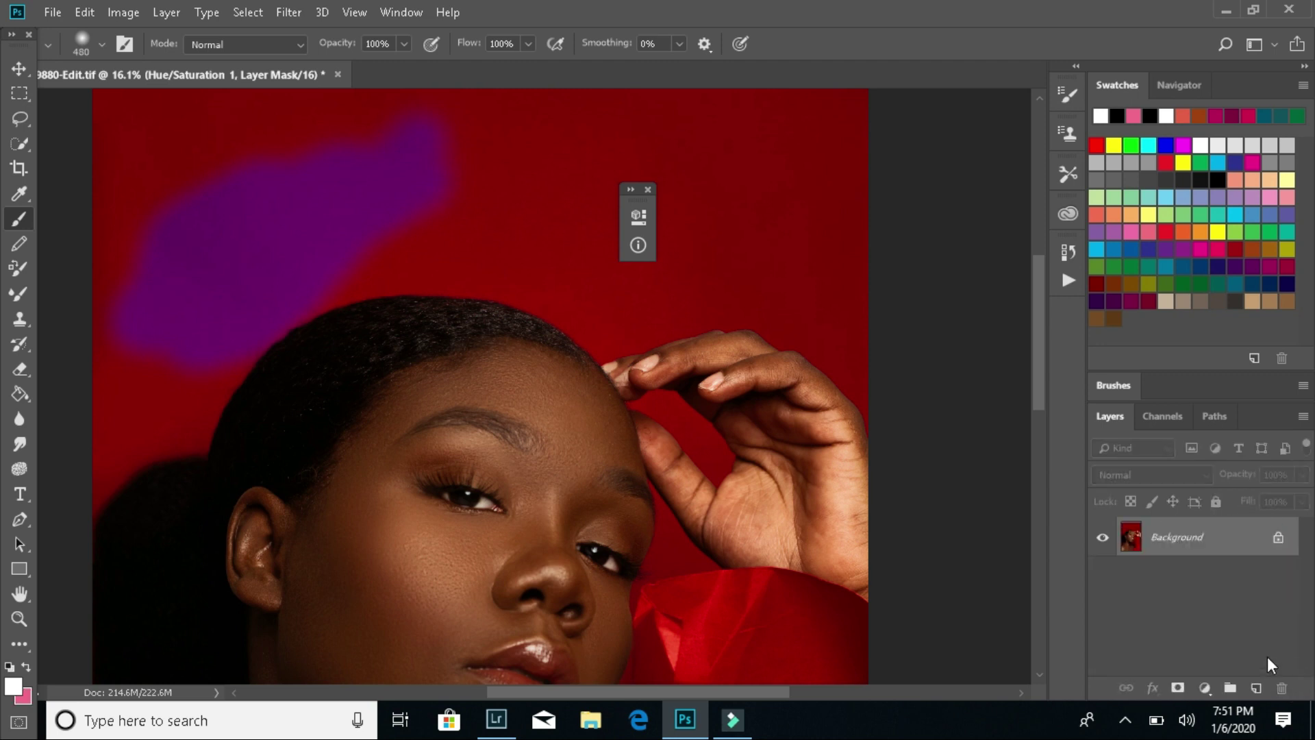
Add a Selective Color layer with Reds at Cyan +72, Magenta +53, Yellow -66, Black -84
left_click(1205, 687)
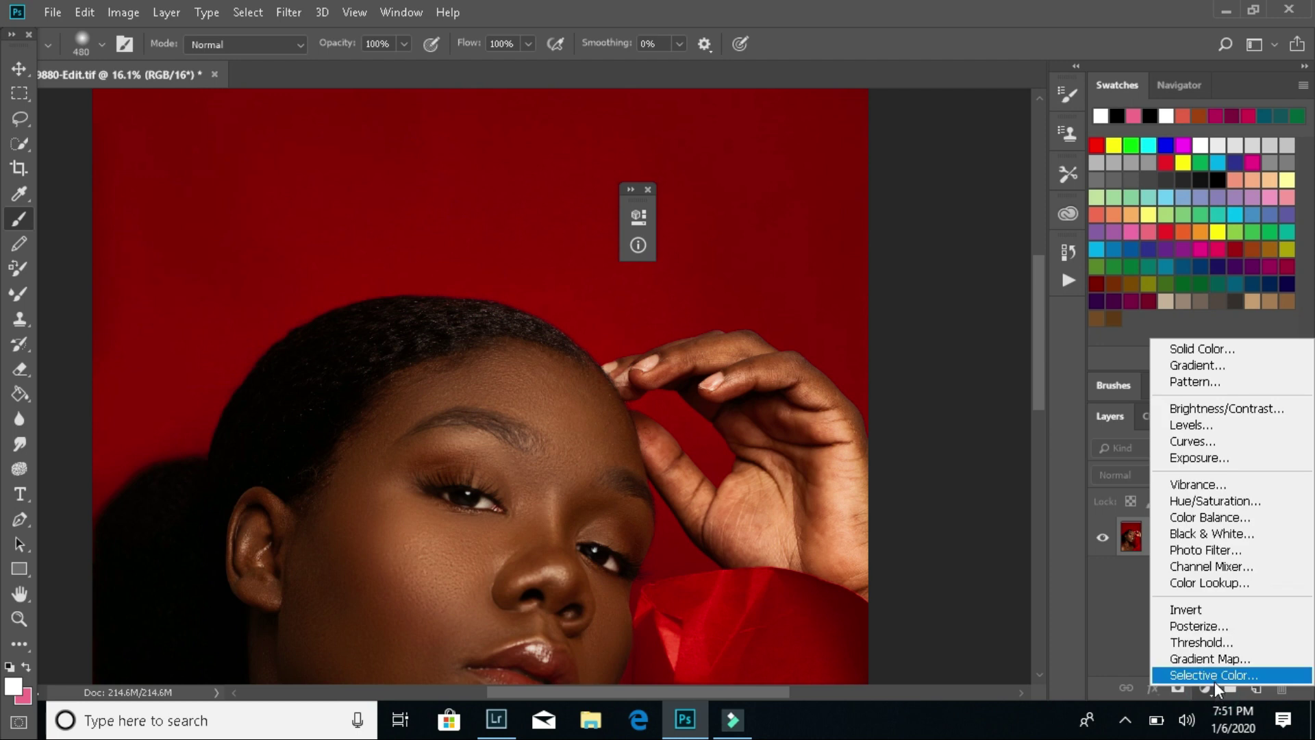
left_click(1215, 677)
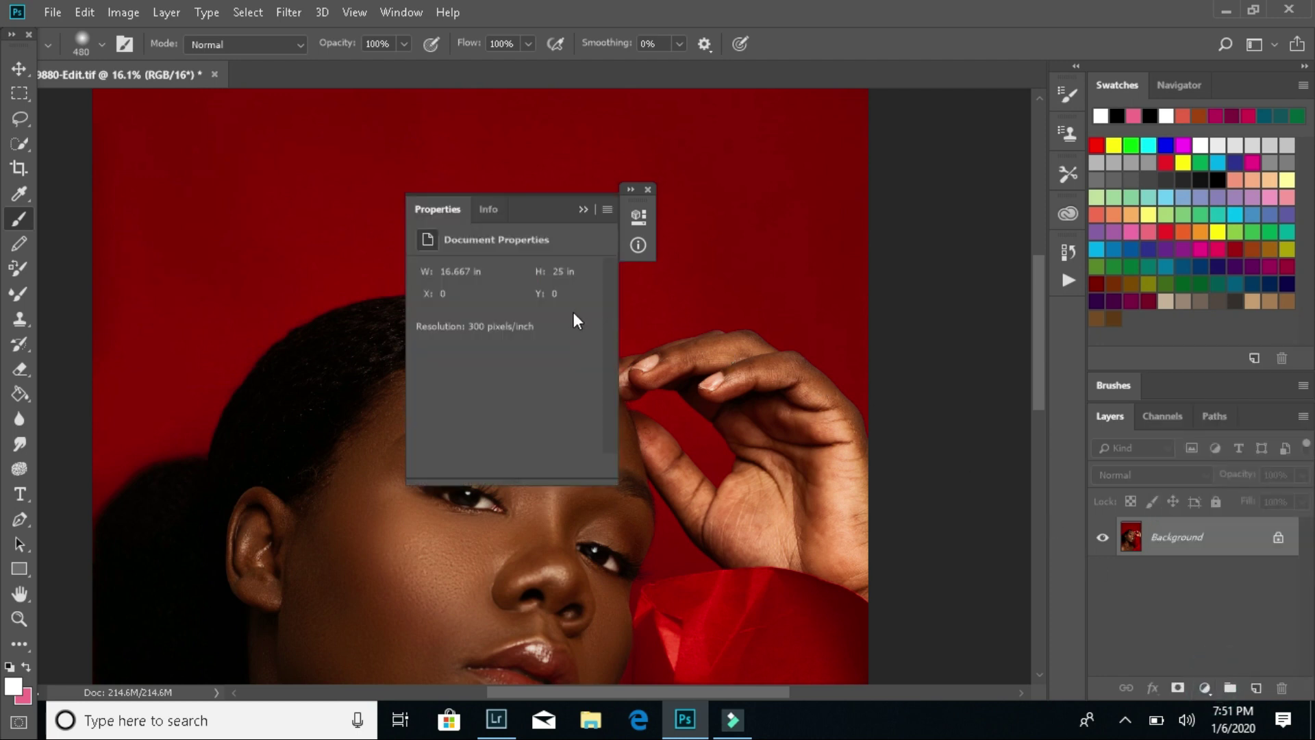
left_click(504, 336)
left_click_drag(504, 336, 452, 415)
left_click_drag(504, 449, 434, 452)
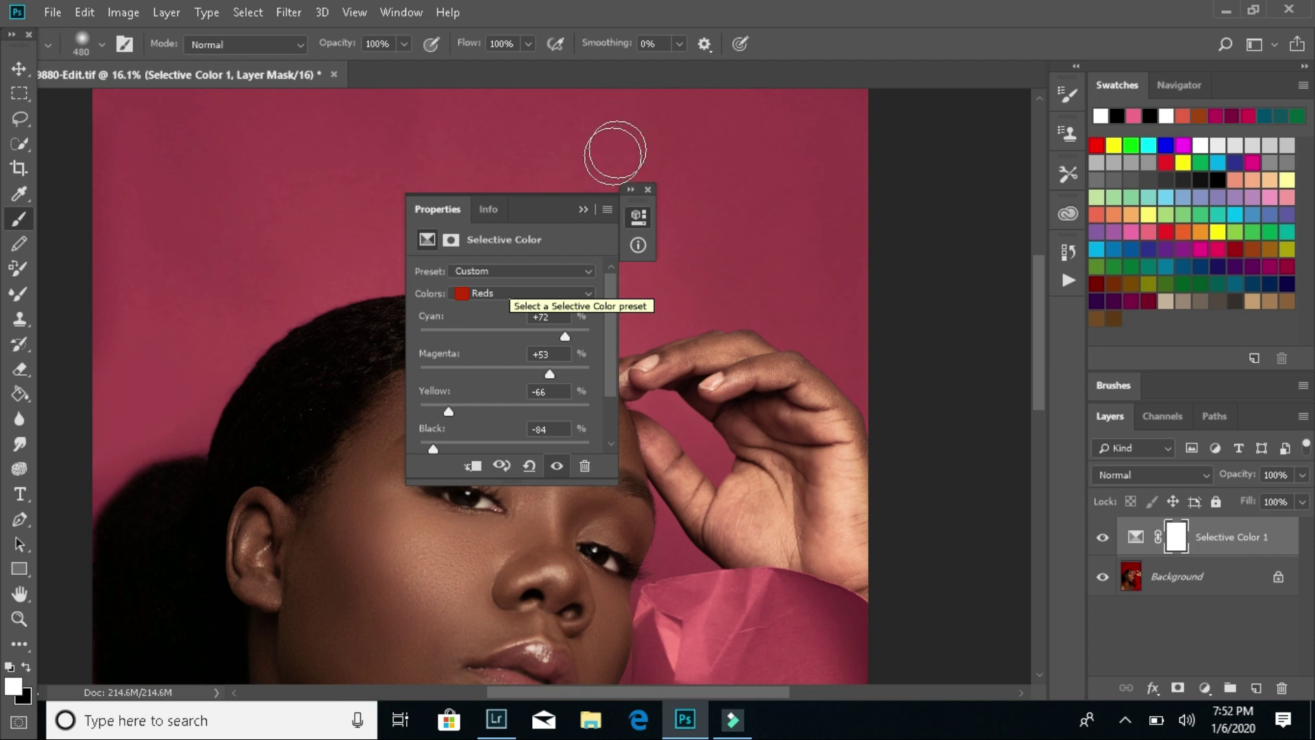
Paint black on the Selective Color mask over the eyelid, then switch to Lightroom Classic
left_click(583, 210)
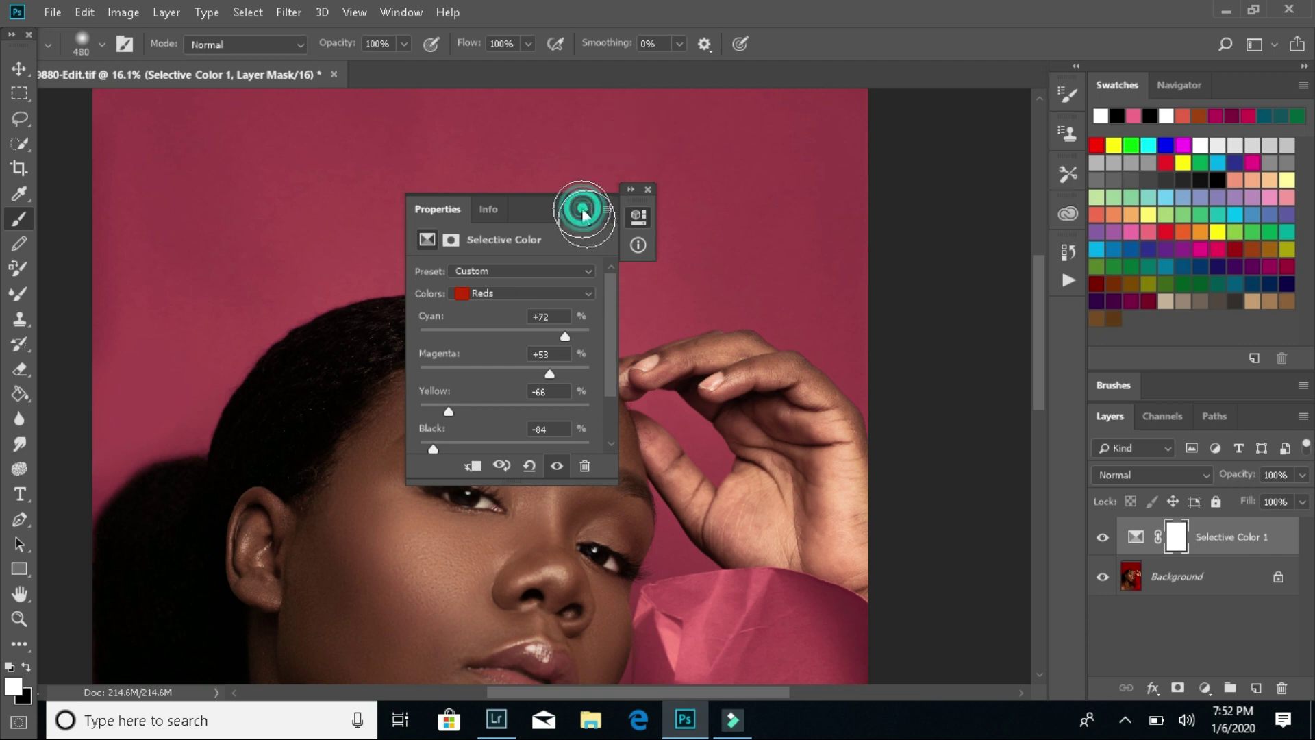
left_click(26, 666)
left_click_drag(428, 465, 464, 469)
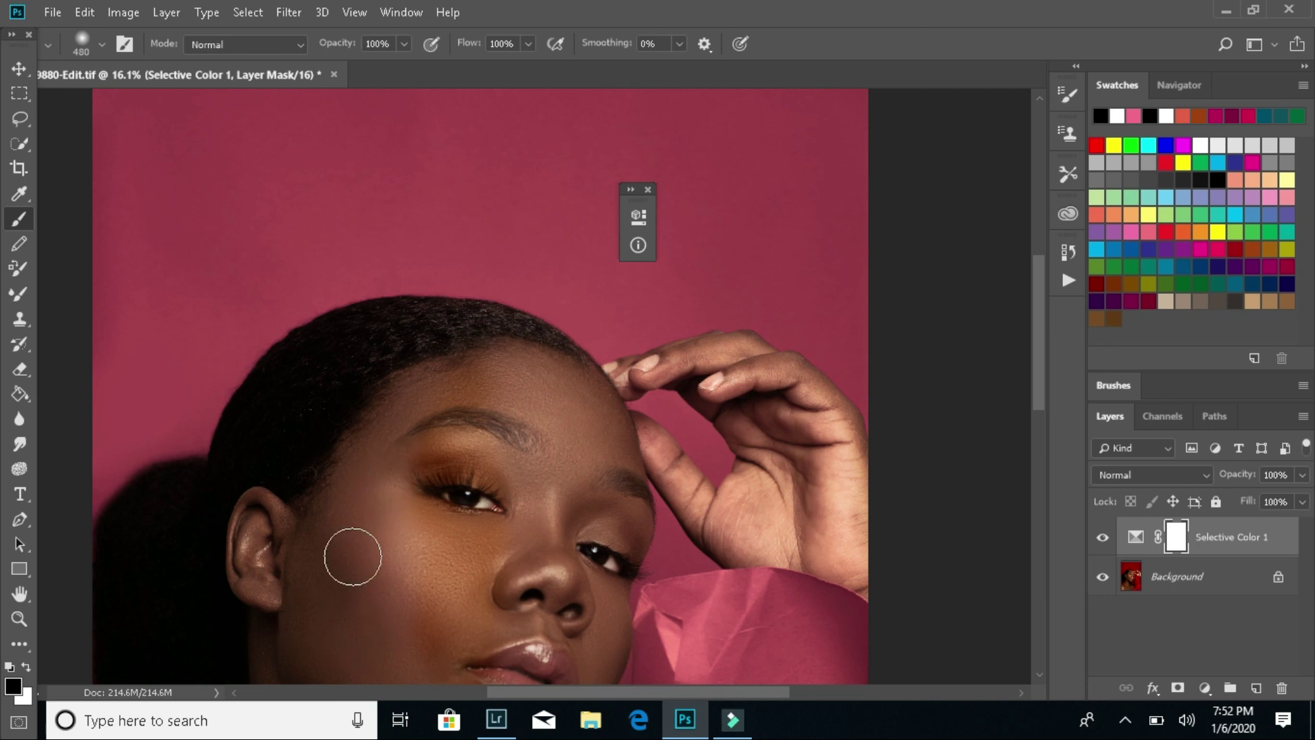
key("alt+Tab")
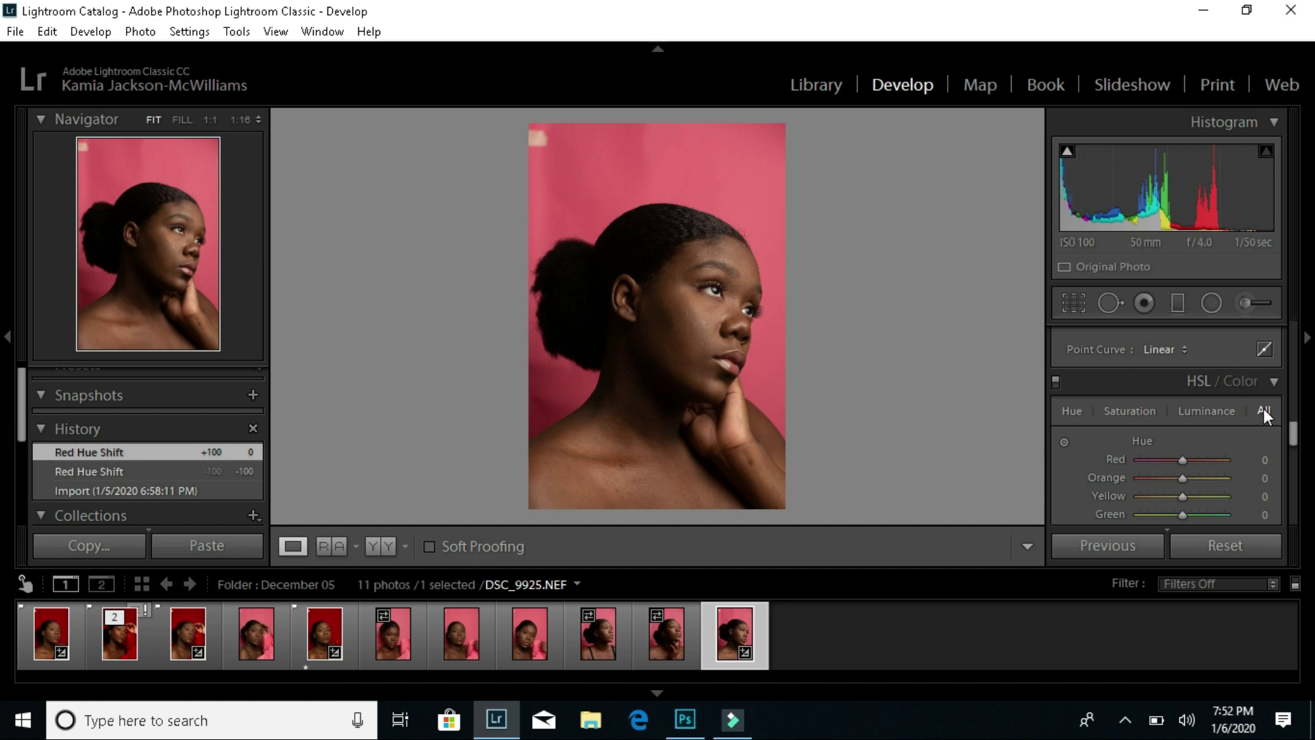
Sweep the HSL Red Hue slider across its range, turning the backdrop magenta and peach
left_click_drag(1290, 429, 1291, 439)
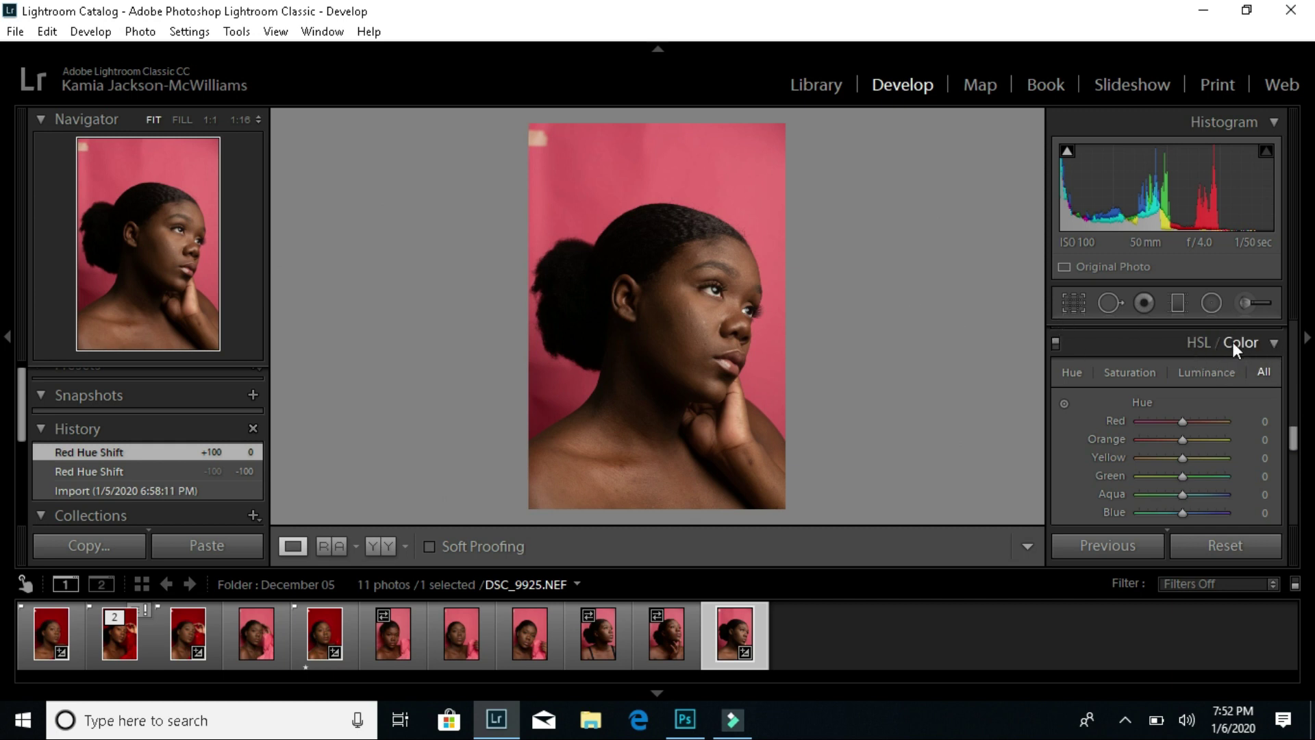
mouse_move(1292, 439)
left_mouse_down()
mouse_move(1293, 483)
mouse_move(1294, 440)
left_mouse_up()
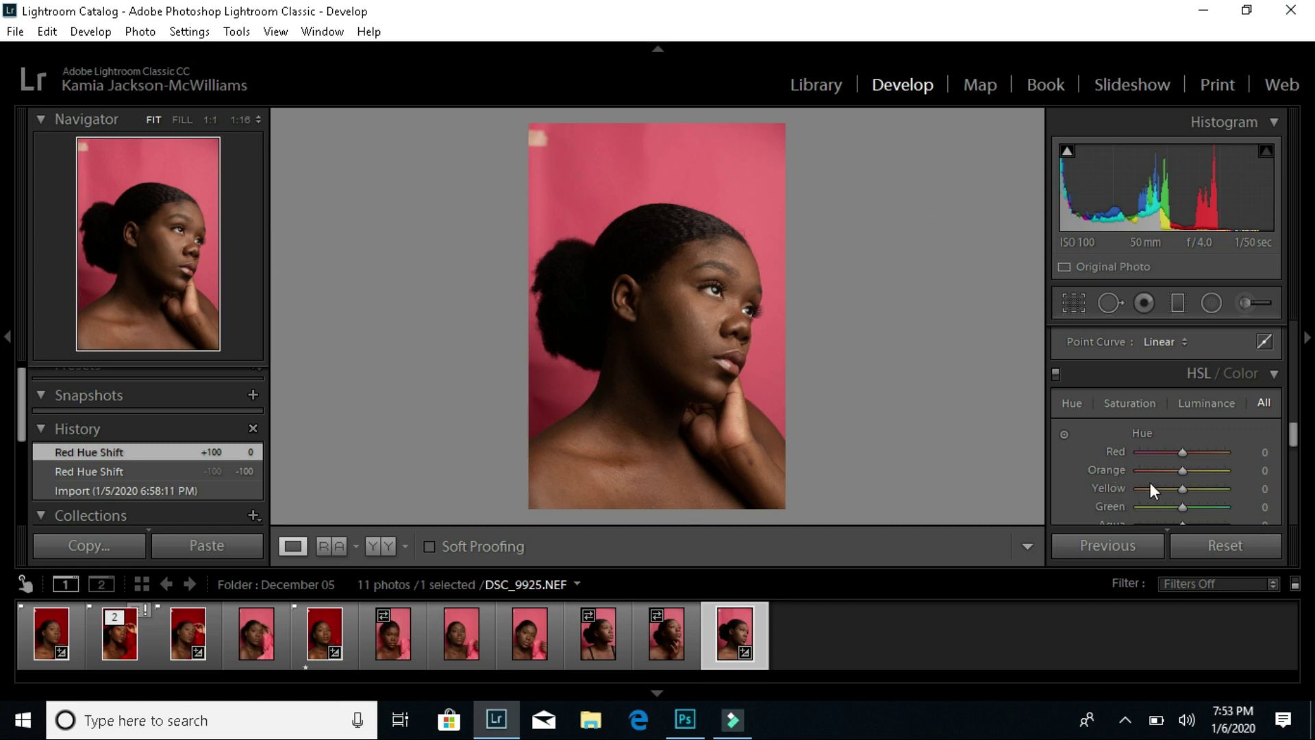
scroll(1296, 440, "down", 2)
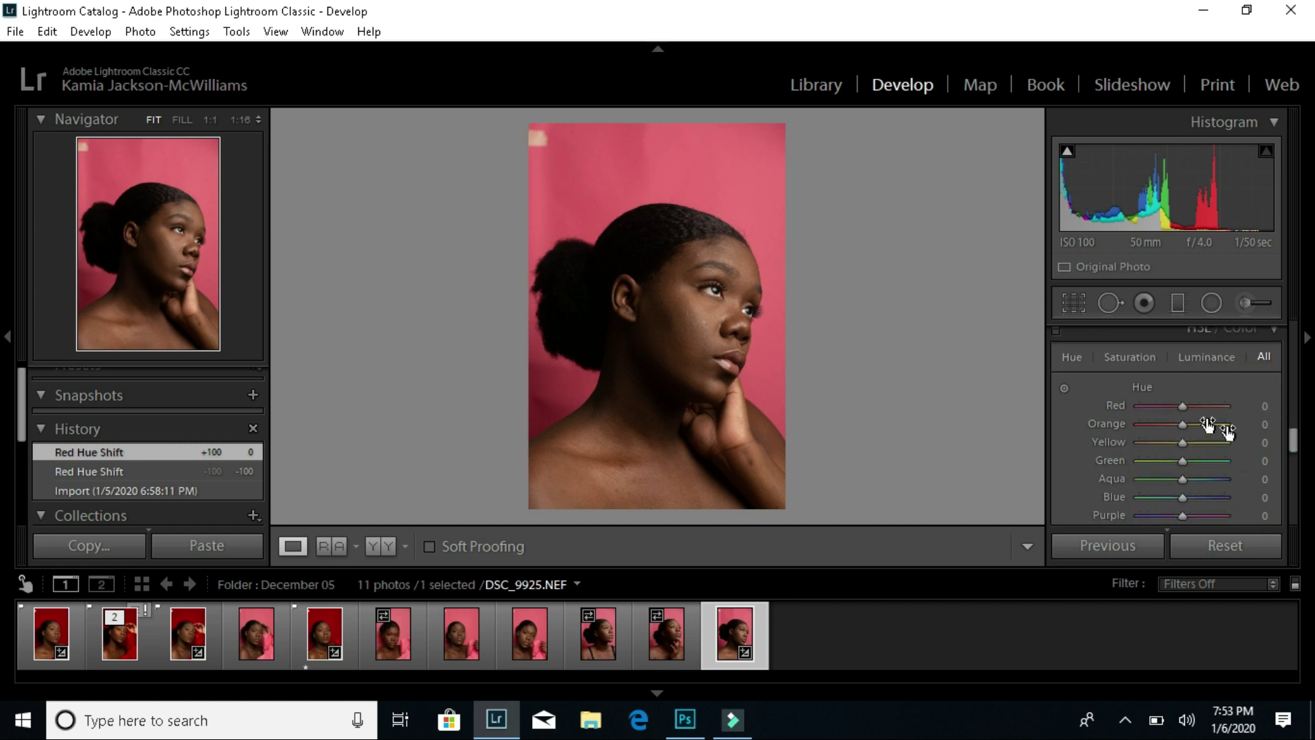
left_click_drag(1290, 439, 1288, 457)
scroll(1293, 449, "up", 2)
scroll(1297, 441, "up", 1)
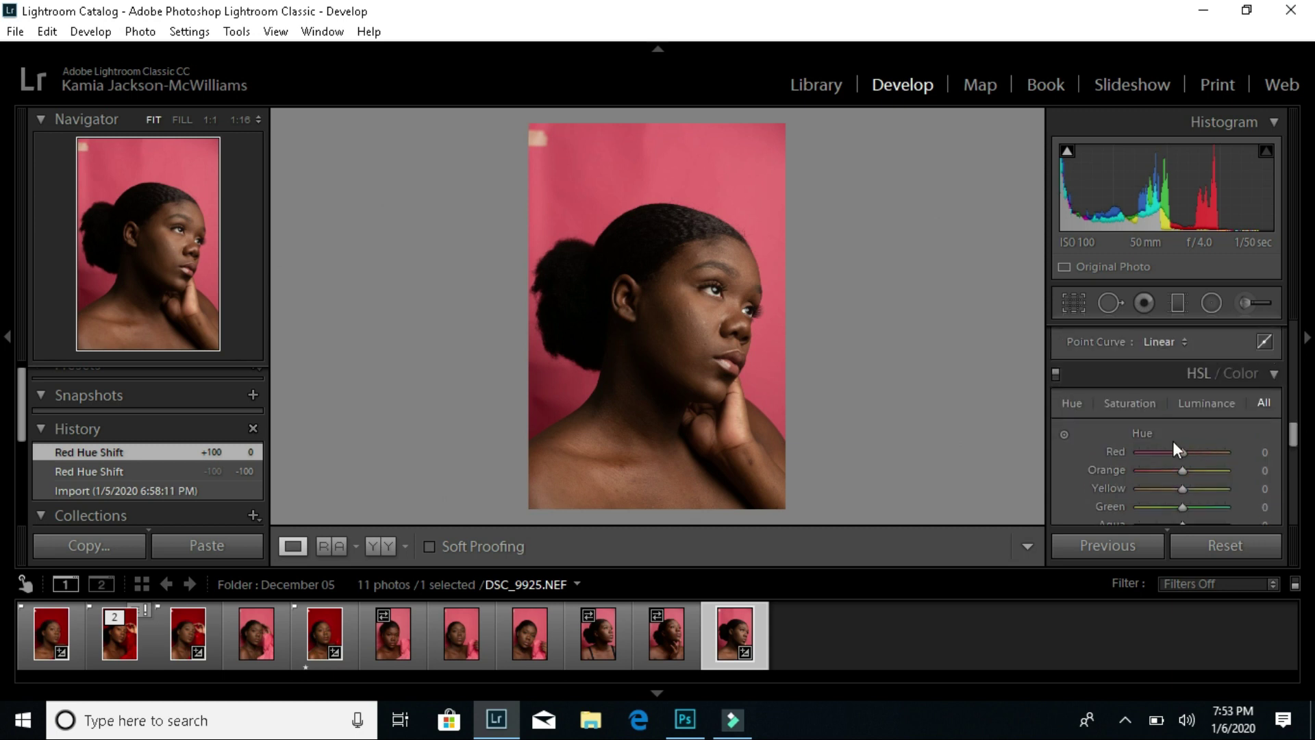
left_click_drag(1181, 450, 1122, 449)
left_click_drag(1117, 450, 1276, 454)
left_click_drag(1172, 452, 1139, 452)
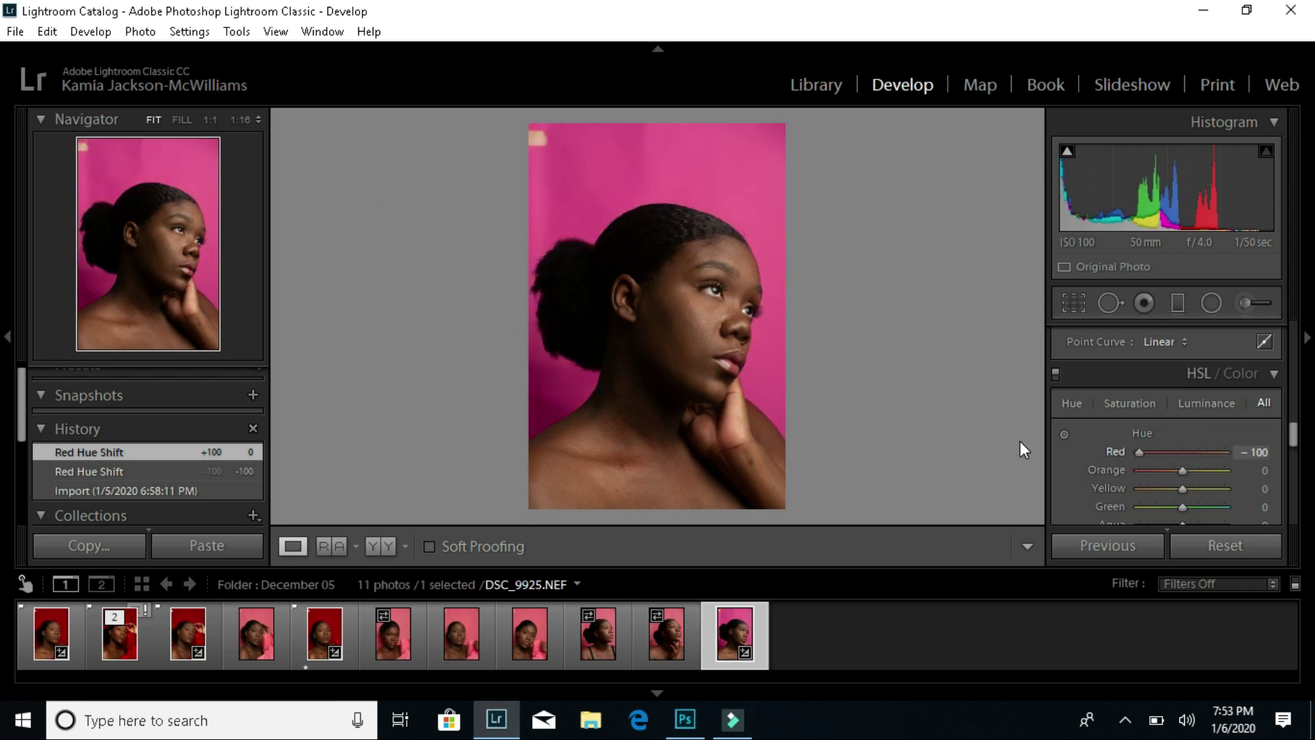
Set Red Hue to -42, and try Green Saturation +16 before resetting it to 0
key("ctrl+z")
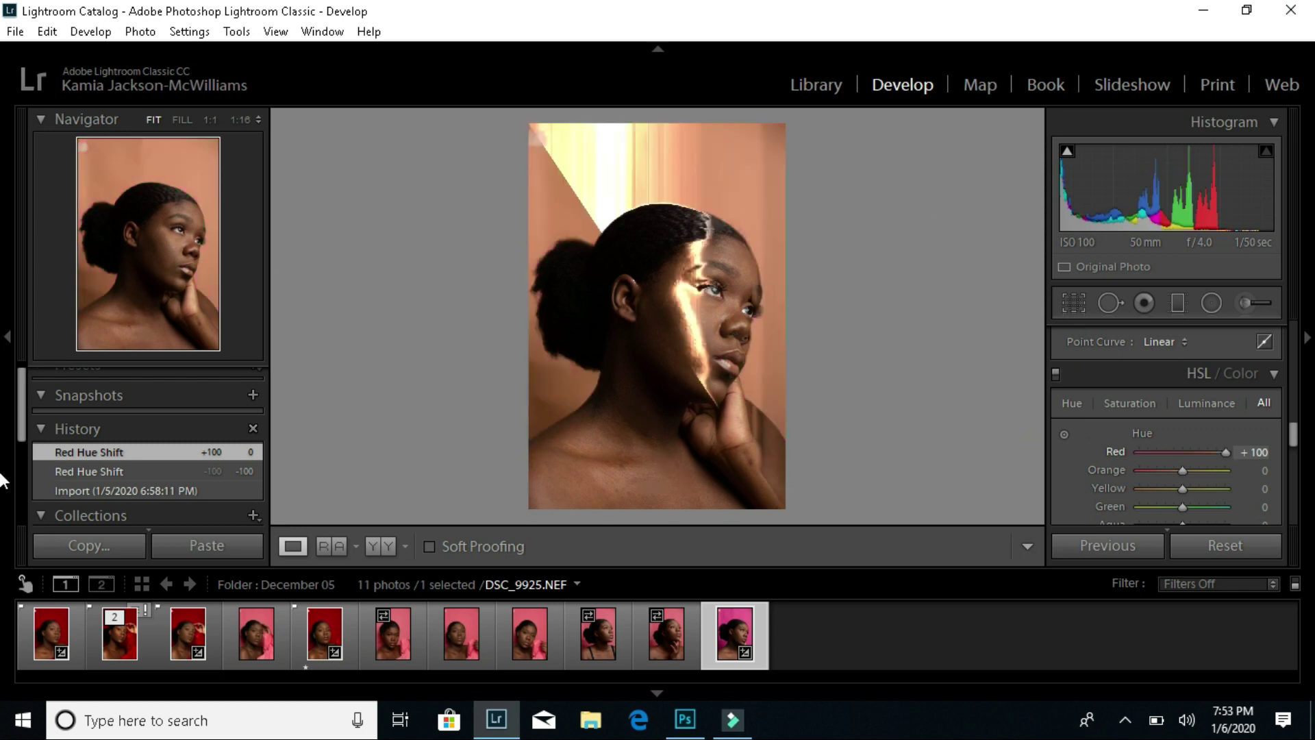
left_click_drag(1182, 463, 1161, 465)
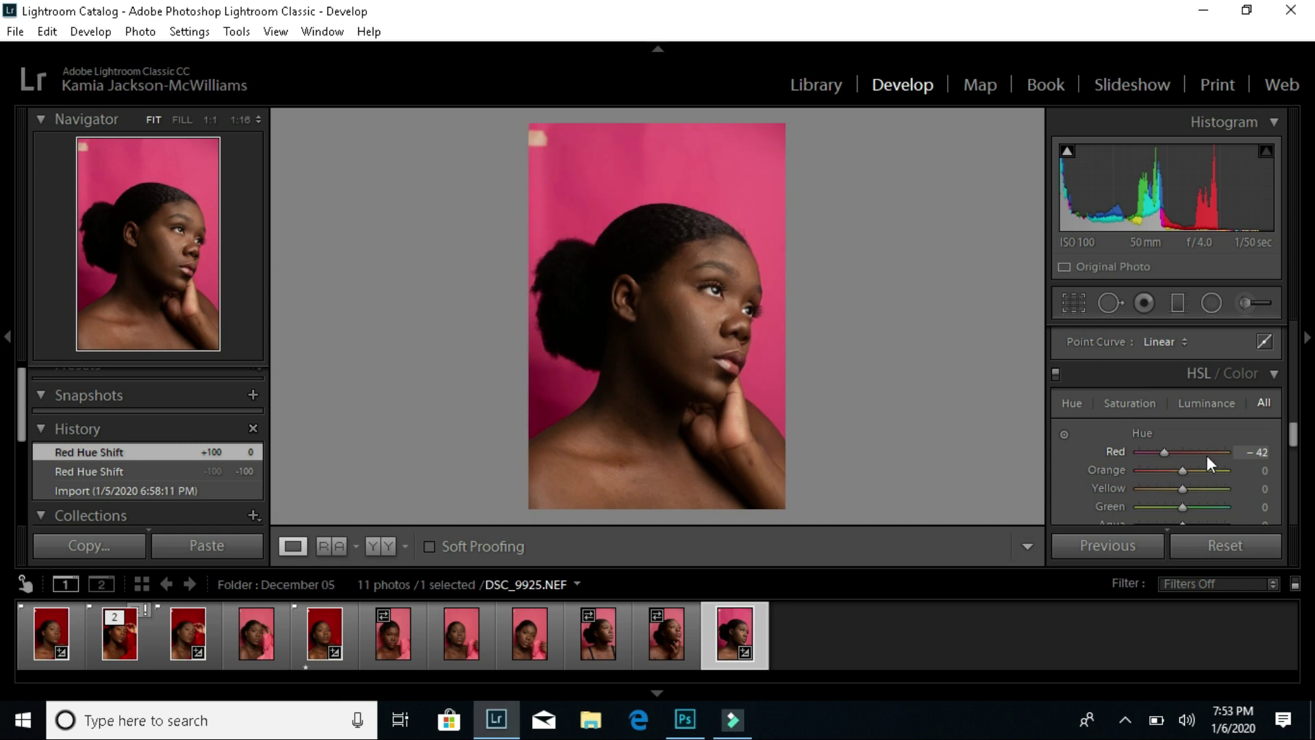
scroll(1215, 424, "down", 3)
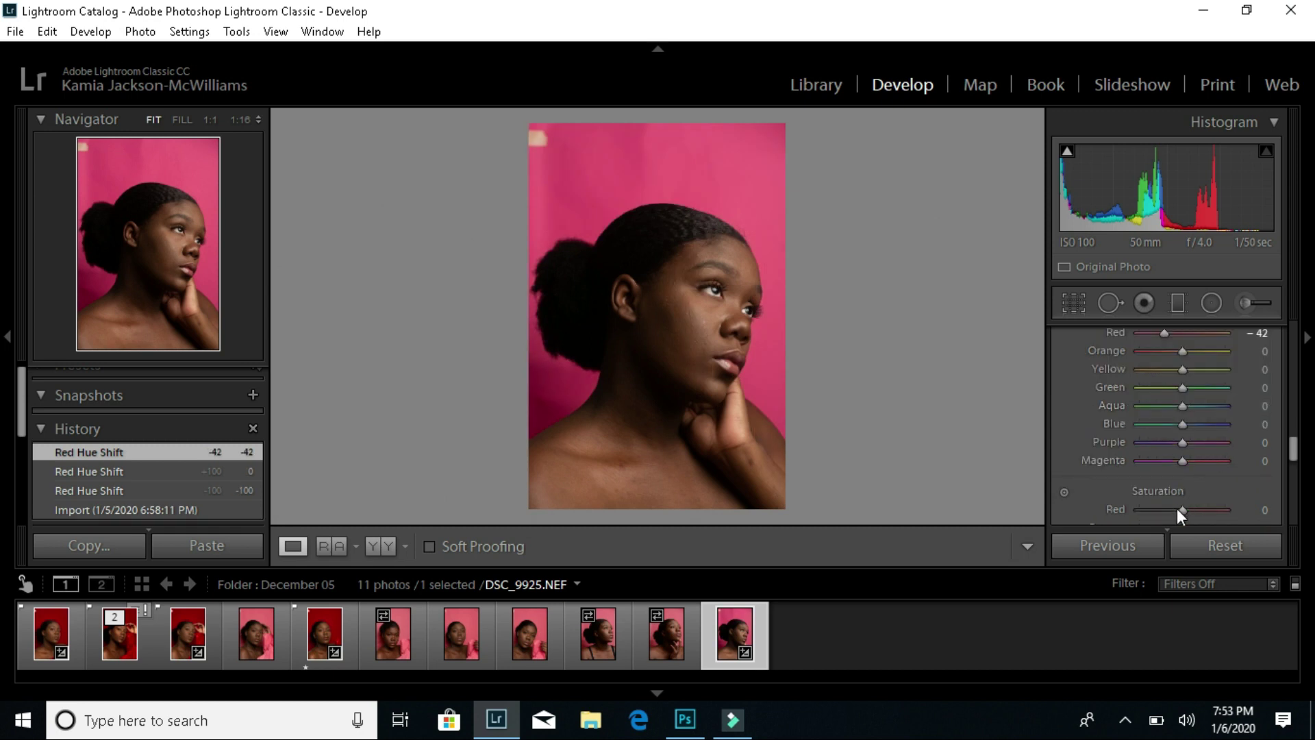
scroll(1181, 508, "down", 1)
left_click_drag(1186, 508, 1190, 508)
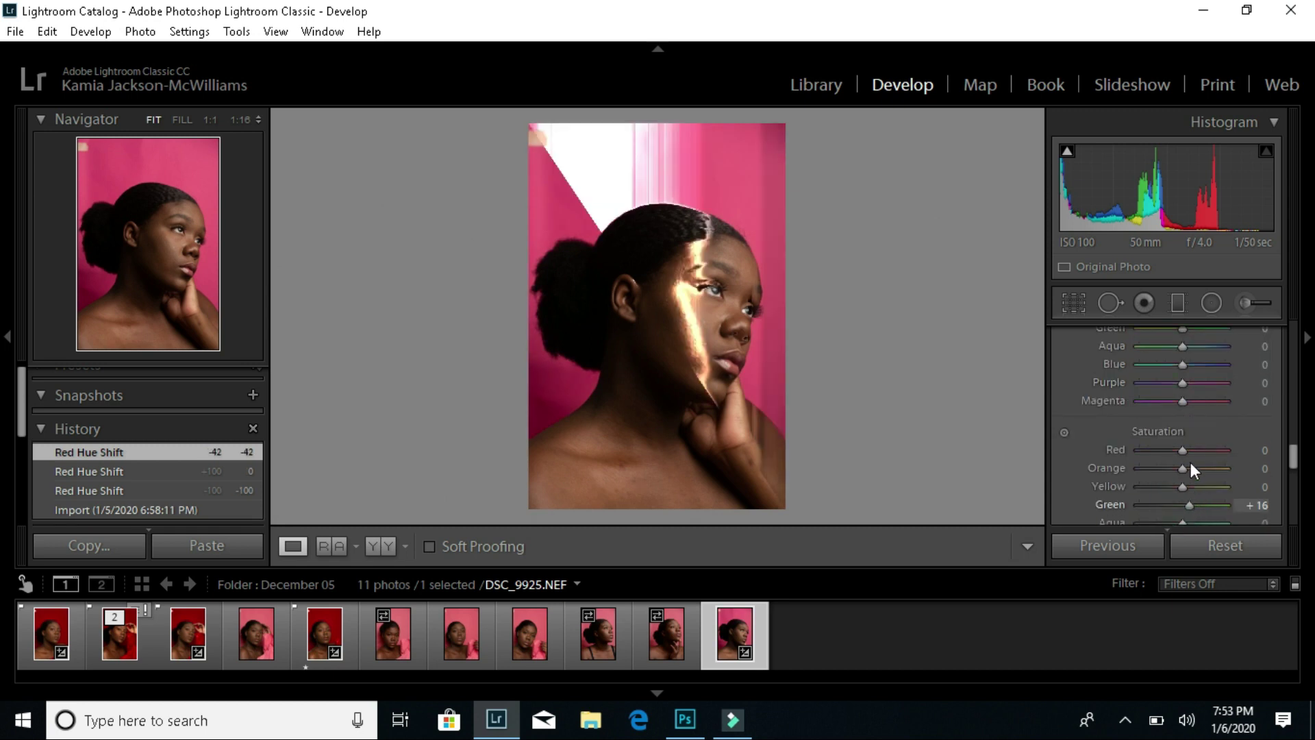
left_click(1259, 506)
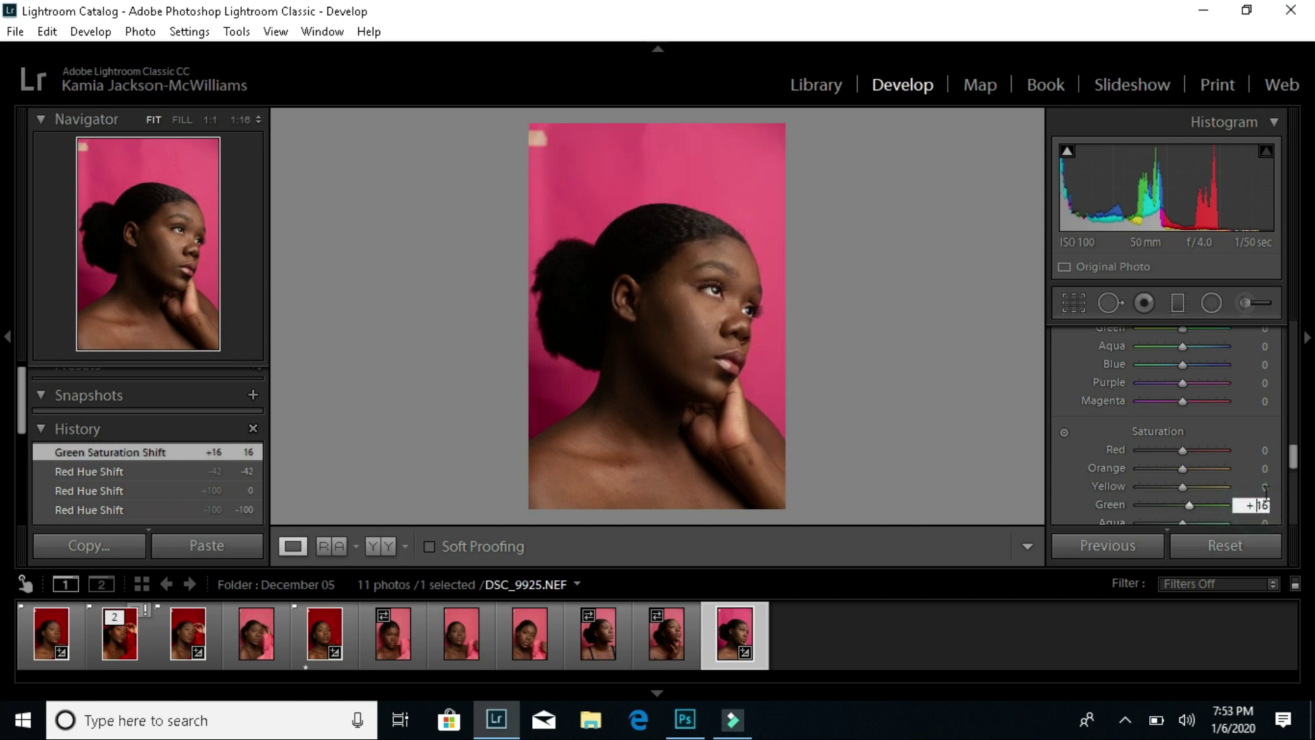
type("0")
key("Return")
Drag Red Saturation to -100, then up to +100 for a vivid hot pink backdrop
left_click_drag(1180, 452, 1127, 454)
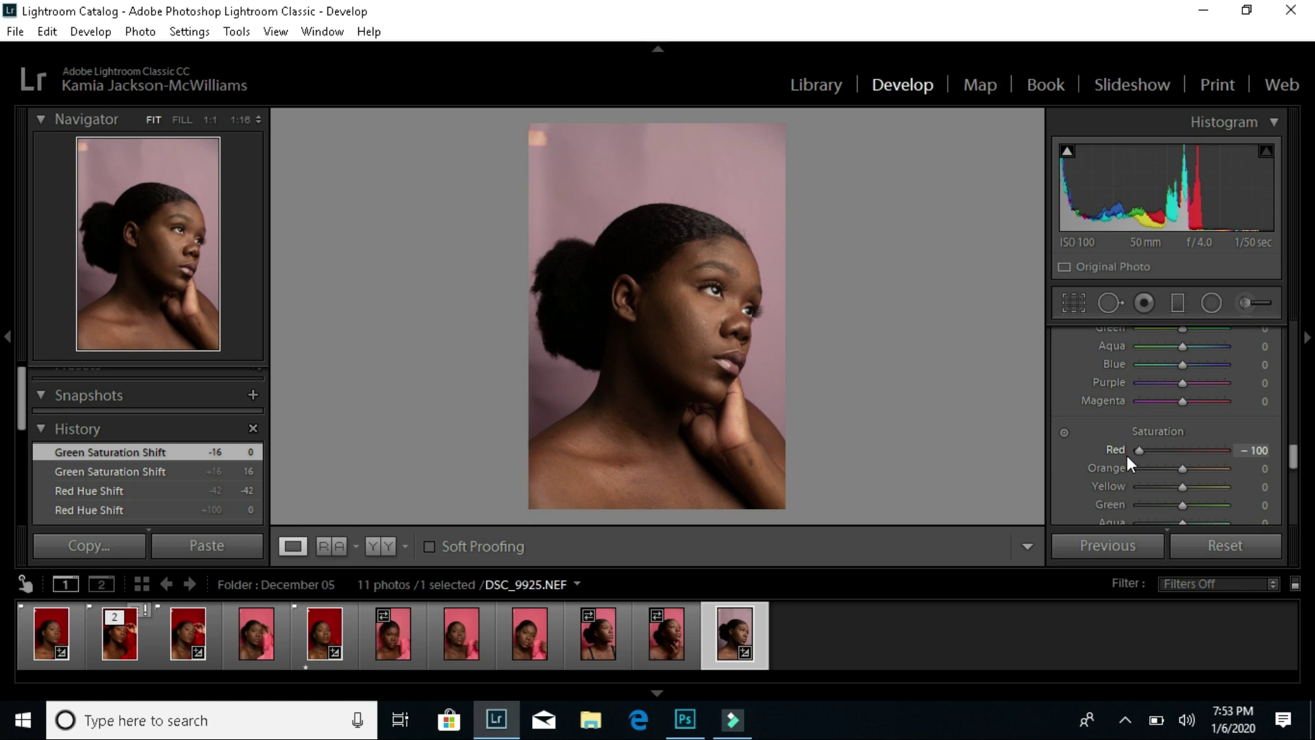
left_click_drag(1127, 455, 1239, 470)
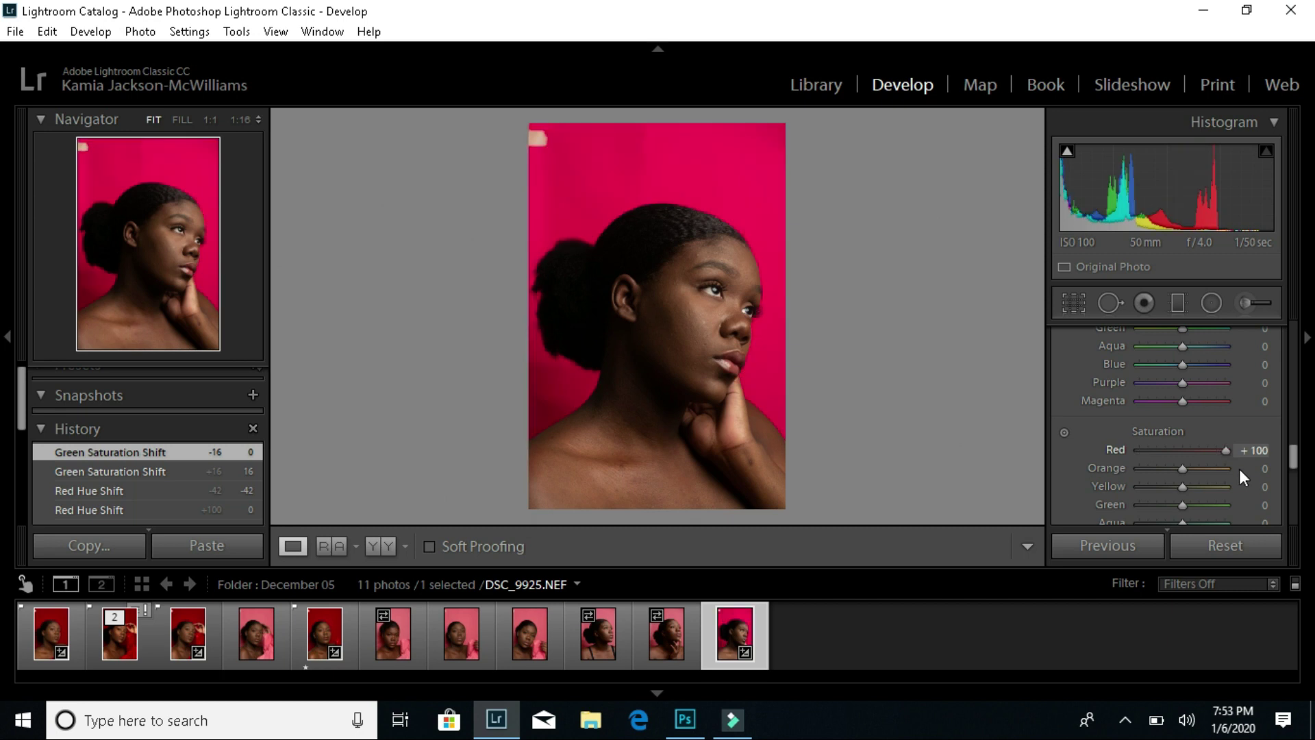
scroll(1181, 392, "up", 3)
scroll(1180, 396, "down", 3)
scroll(1185, 411, "down", 5)
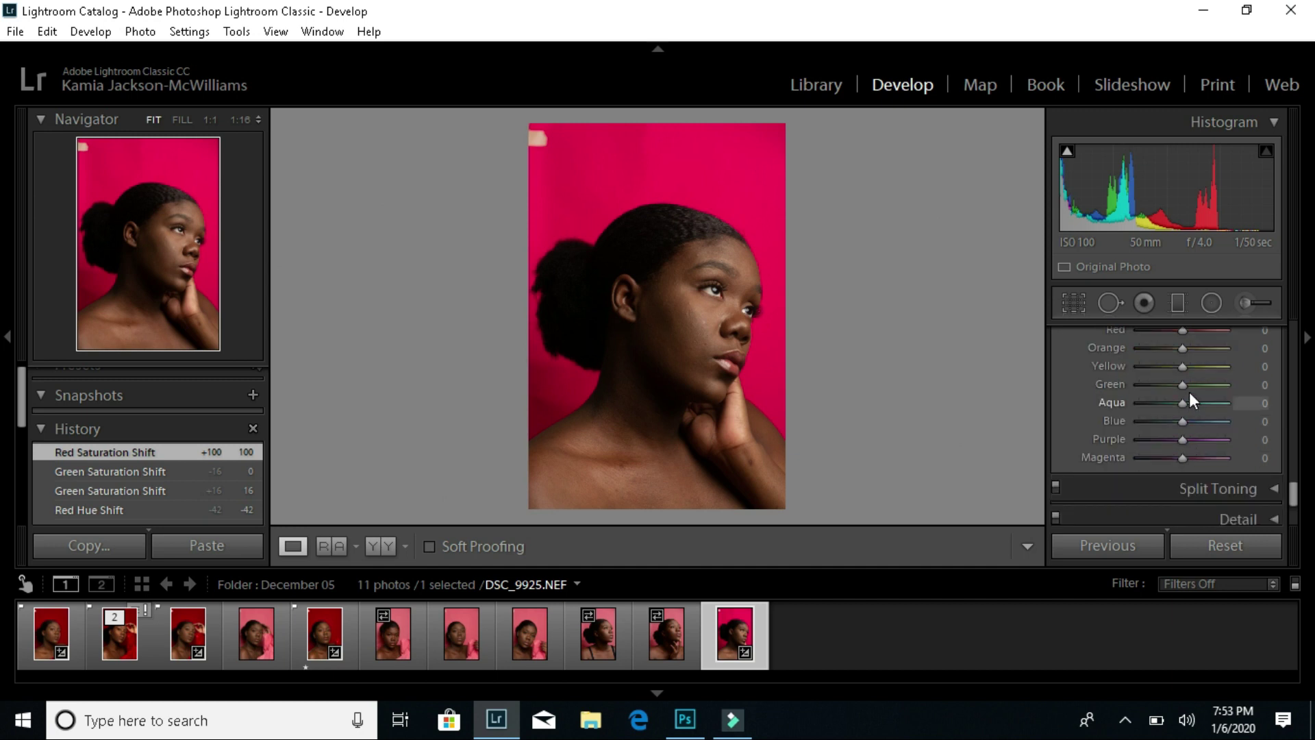
scroll(1187, 394, "up", 2)
Set Red Luminance to -100 and Red Hue to +7 for a deep crimson backdrop
left_click(1183, 449)
left_click_drag(1181, 449, 1029, 441)
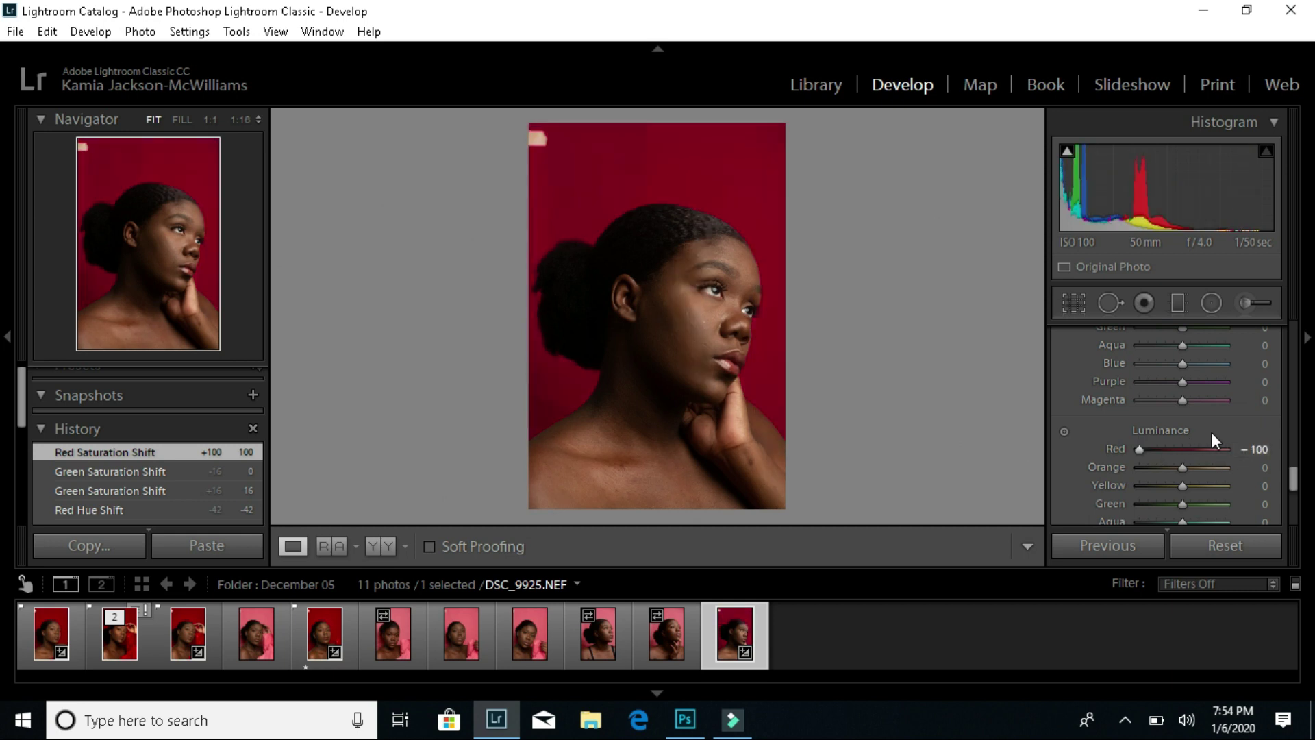
scroll(1222, 420, "up", 3)
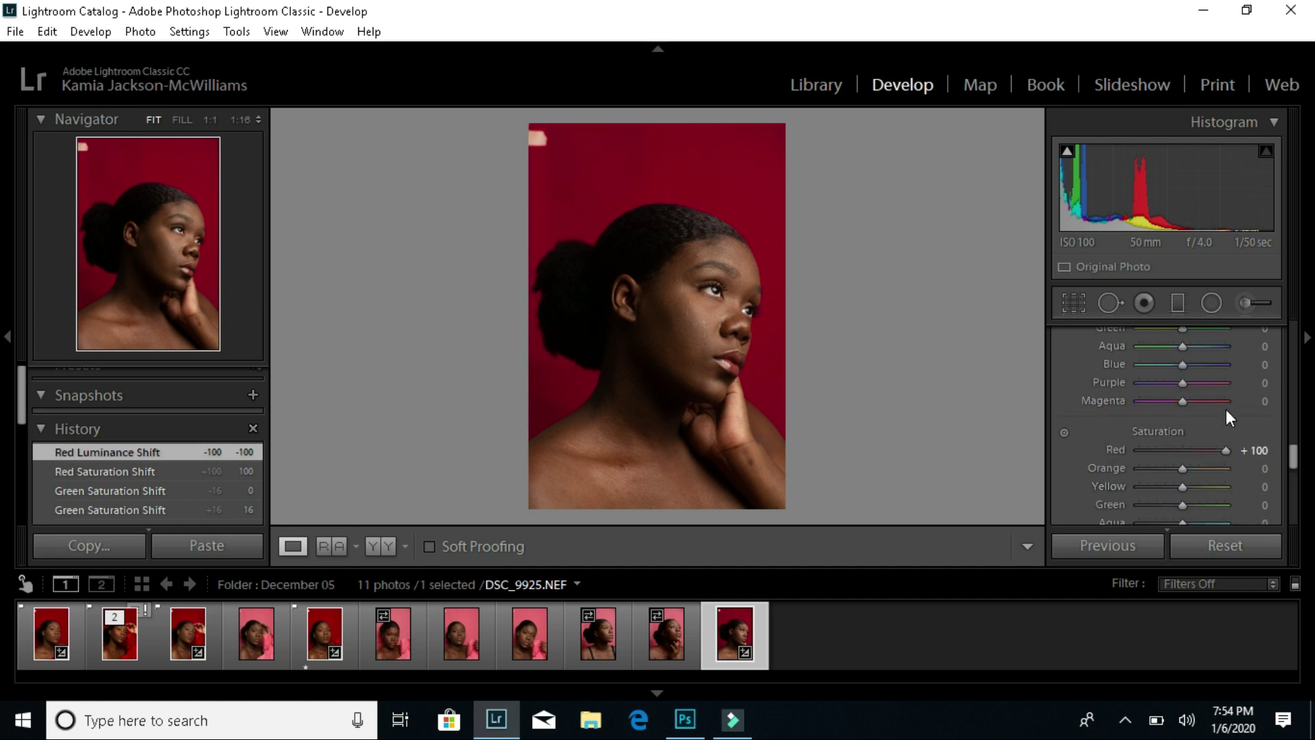
scroll(1226, 409, "up", 5)
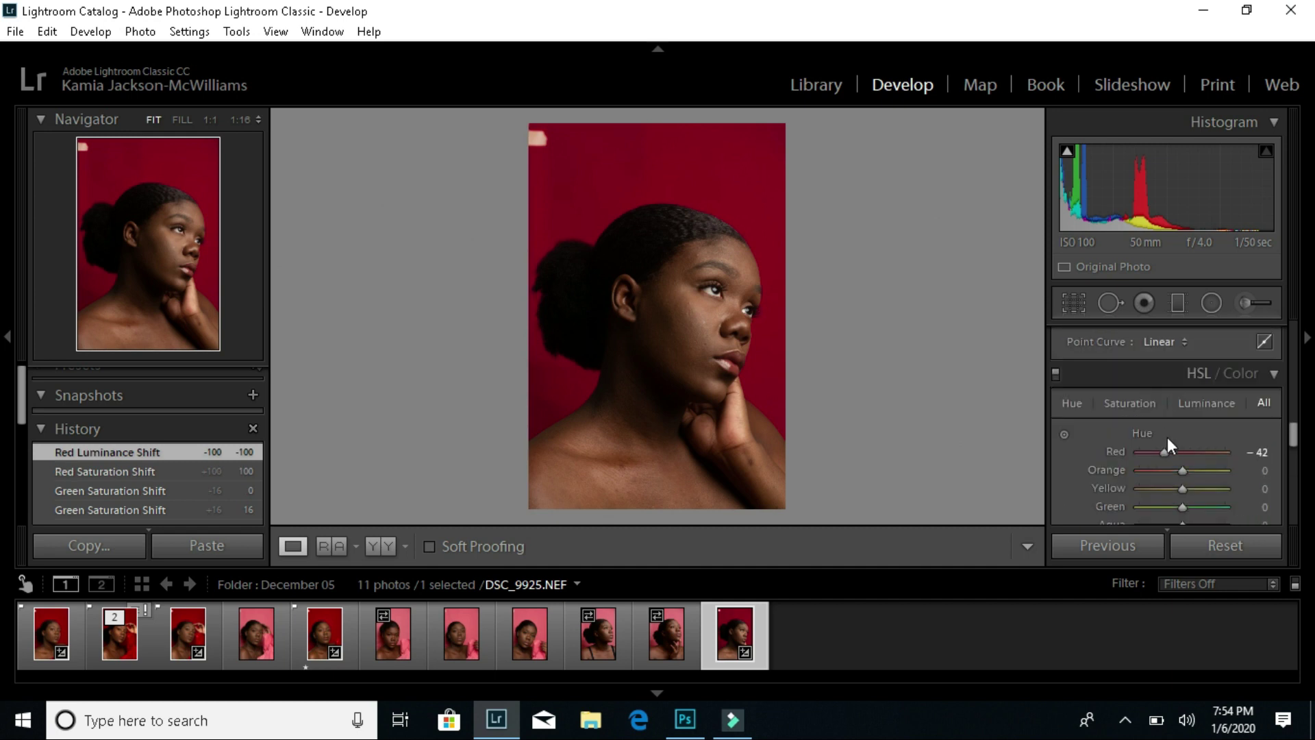
left_click_drag(1164, 452, 1187, 454)
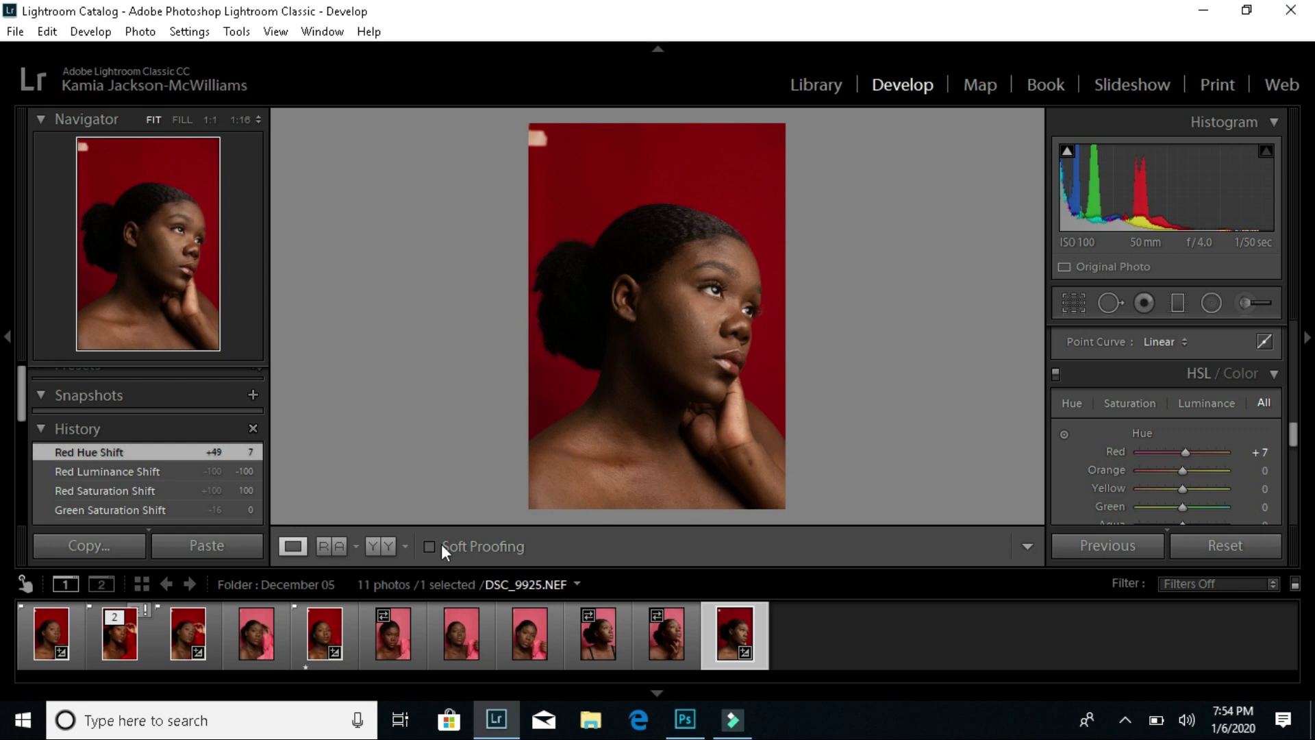
Switch to the Y|Y Before & After view to compare the original and edited portrait
left_click(380, 546)
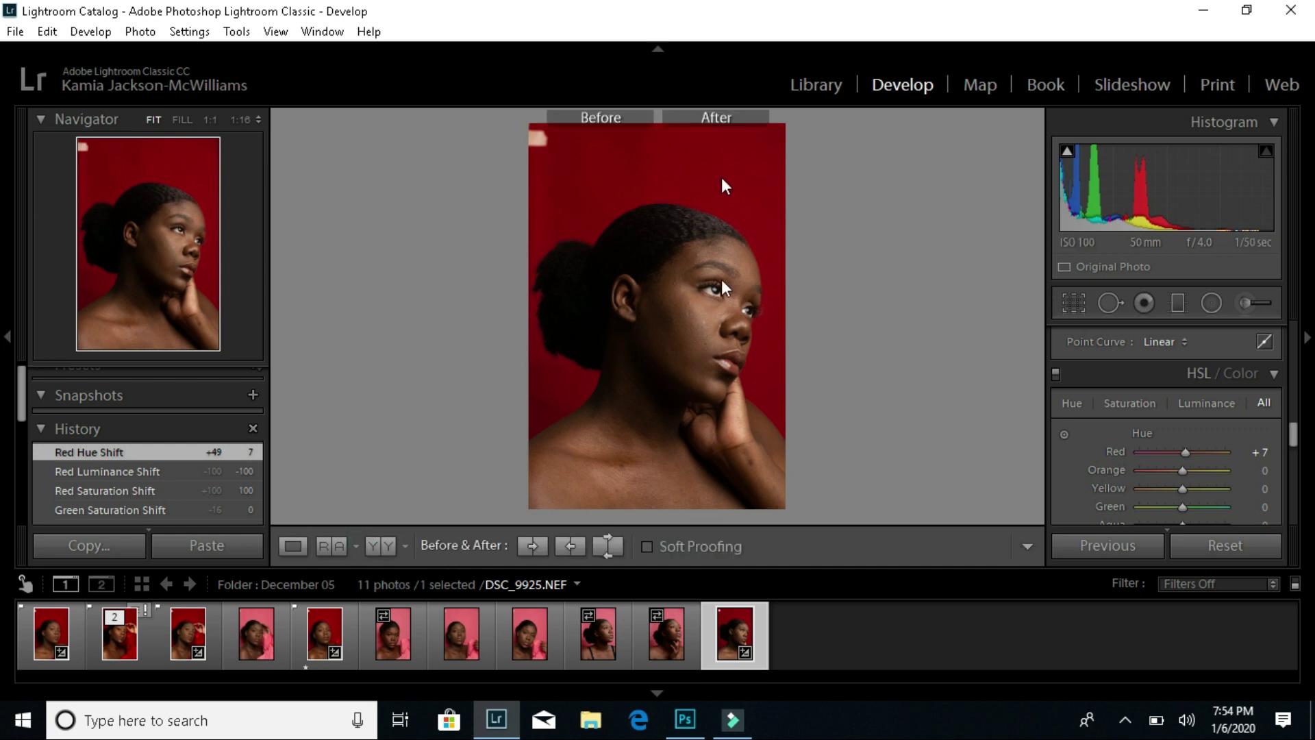